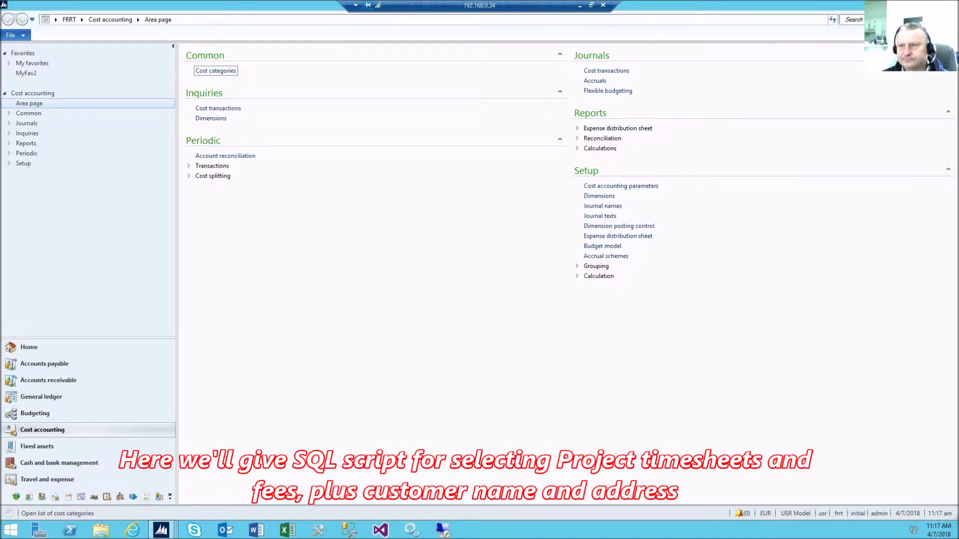
Open a new Dynamics AX development workspace and bring it to the front
{"action": "left_click", "coordinate": [933, 35]}
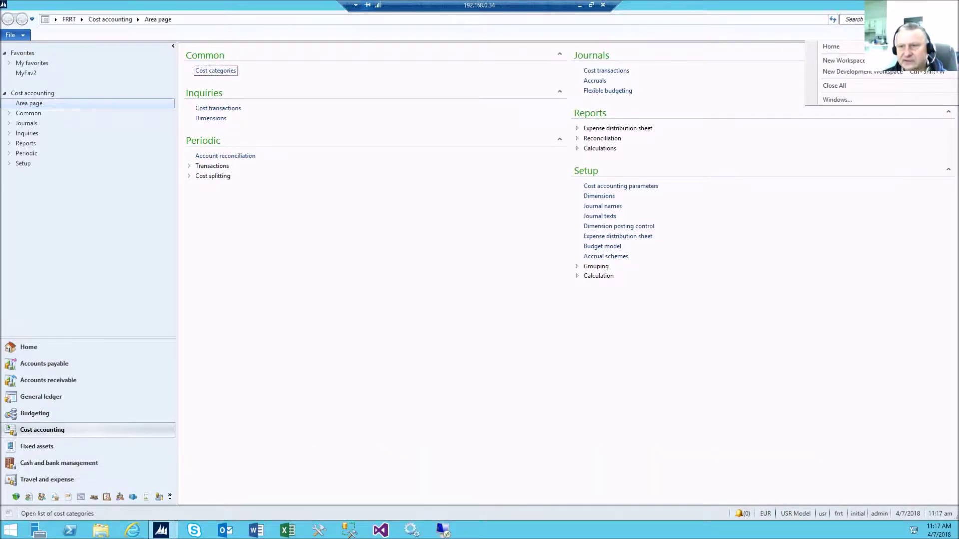
{"action": "left_click", "coordinate": [883, 73]}
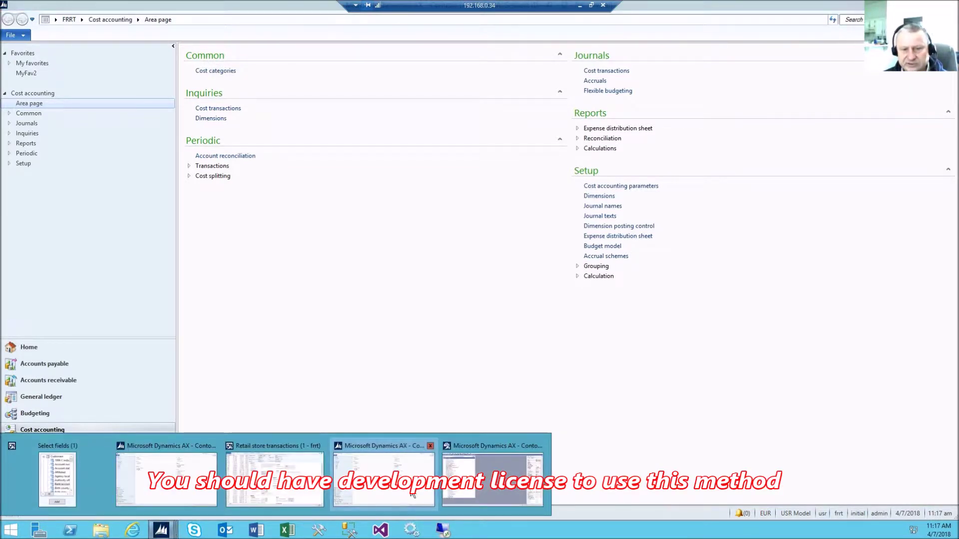
{"action": "left_click", "coordinate": [521, 476]}
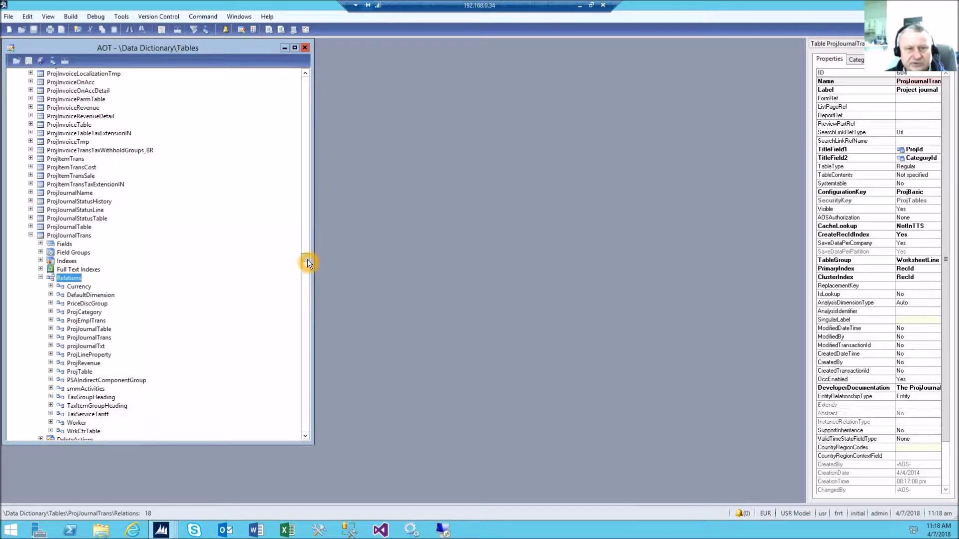
{"action": "left_click_drag", "start_coordinate": [306, 261], "coordinate": [304, 72]}
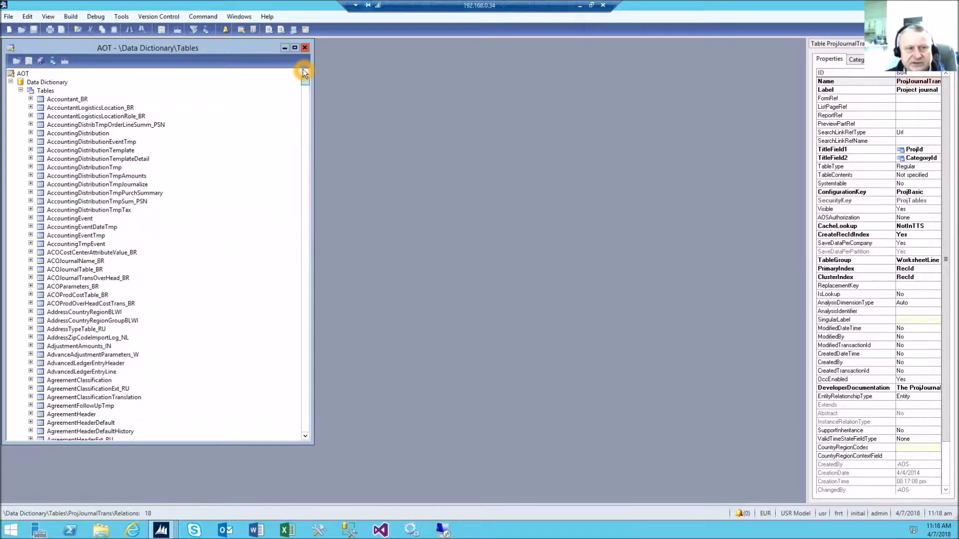
{"action": "left_click_drag", "start_coordinate": [303, 69], "coordinate": [330, 258]}
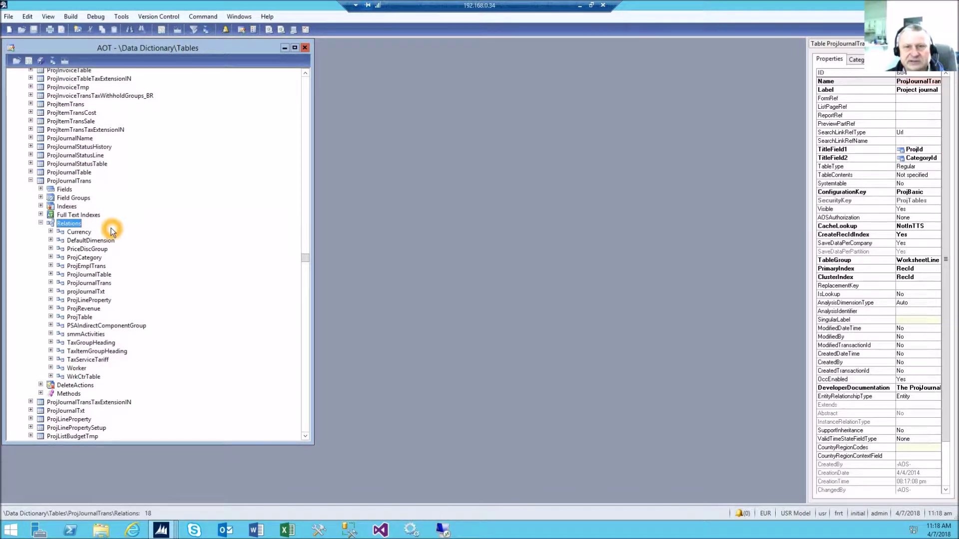
Minimize the Dynamics AX remote session to reveal the SQL query
{"action": "left_click", "coordinate": [582, 8]}
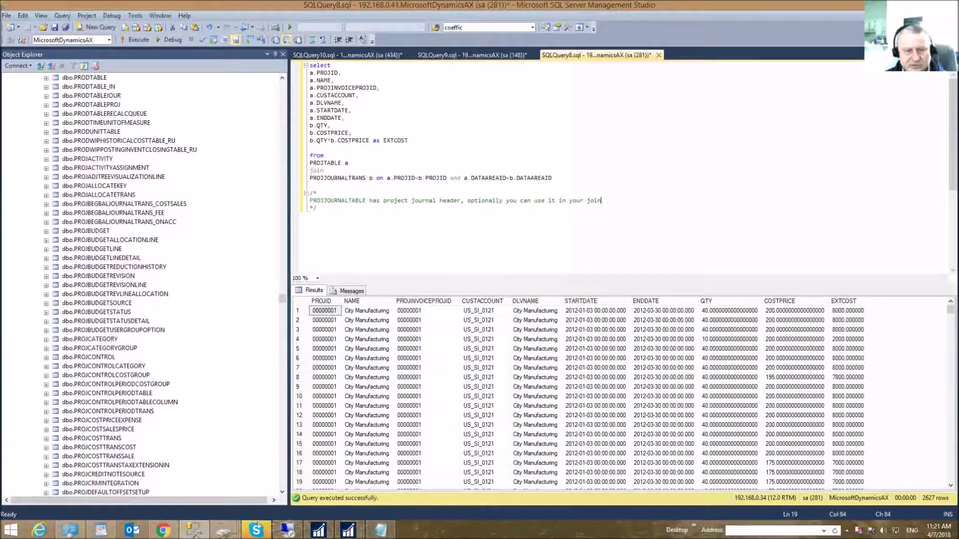
On MSDN's ProjJournalTrans page, highlight 'lines' in the description, then return to SSMS
{"action": "left_click", "coordinate": [161, 530]}
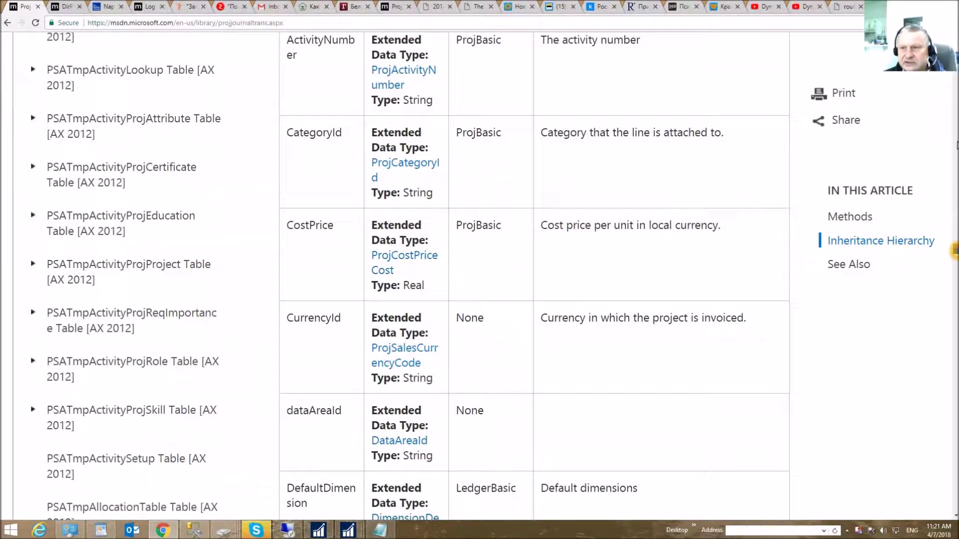
{"action": "key", "text": "alt+Left"}
{"action": "scroll", "coordinate": [891, 114], "scroll_direction": "up", "scroll_amount": 12}
{"action": "scroll", "coordinate": [892, 115], "scroll_direction": "up", "scroll_amount": 4}
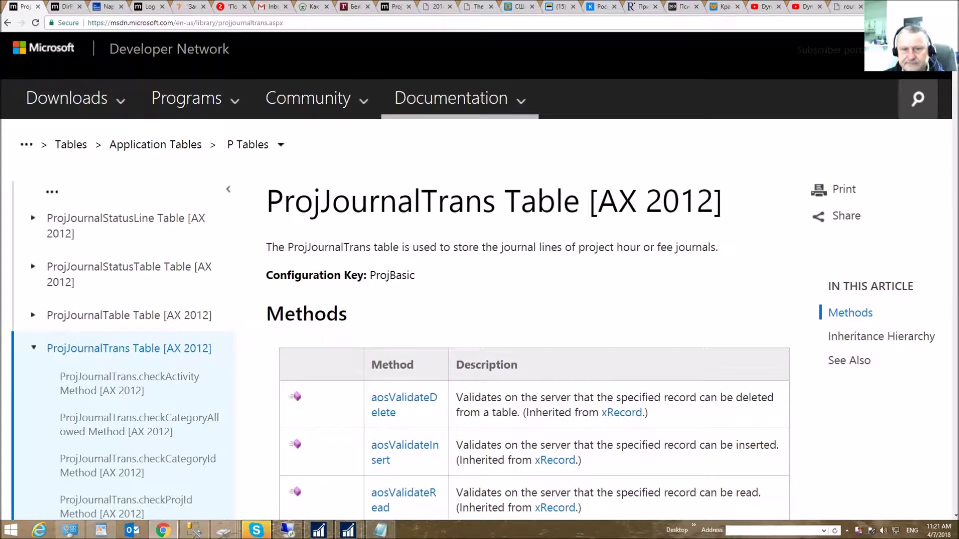
{"action": "scroll", "coordinate": [674, 247], "scroll_direction": "down", "scroll_amount": 2}
{"action": "scroll", "coordinate": [511, 118], "scroll_direction": "down", "scroll_amount": 2}
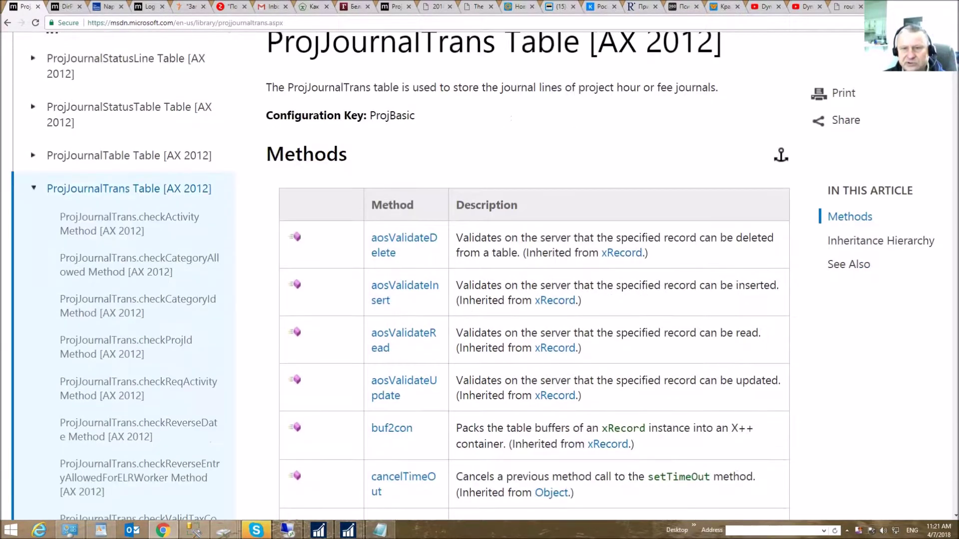
{"action": "left_click_drag", "start_coordinate": [562, 88], "coordinate": [540, 89]}
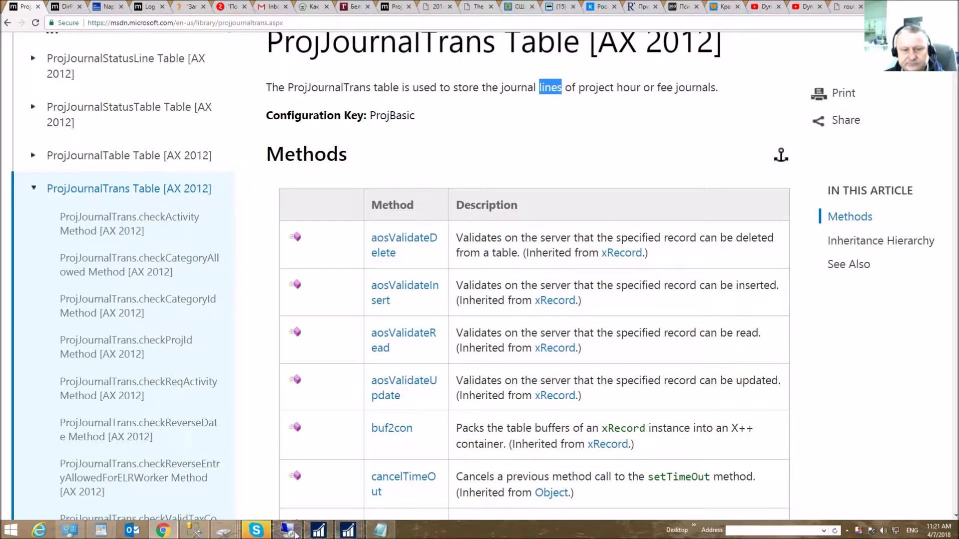
{"action": "mouse_move", "coordinate": [193, 530]}
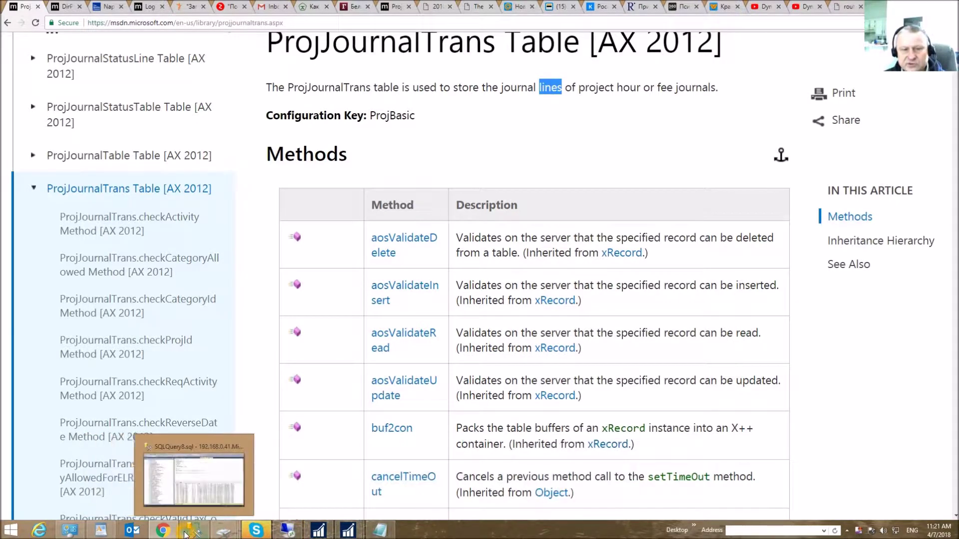
{"action": "left_click", "coordinate": [185, 534]}
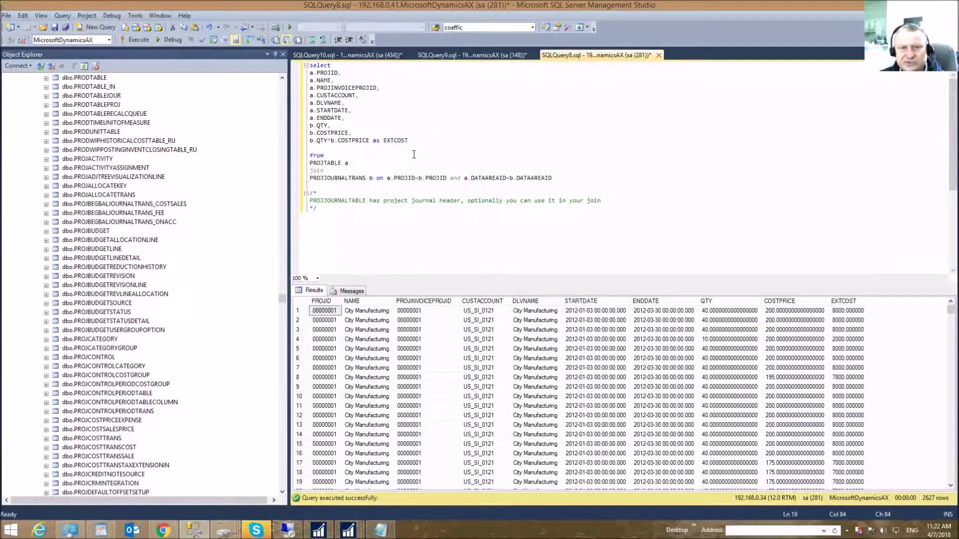
Highlight PROJTABLE in the PROJTABLE–PROJJOURNALTRANS join query, then deselect it
{"action": "double_click", "coordinate": [324, 164]}
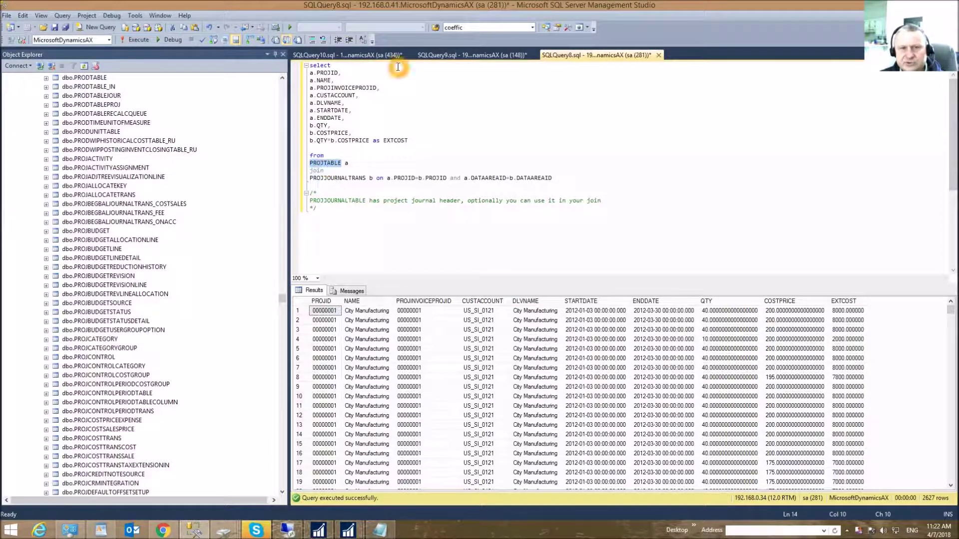
{"action": "left_click", "coordinate": [373, 180]}
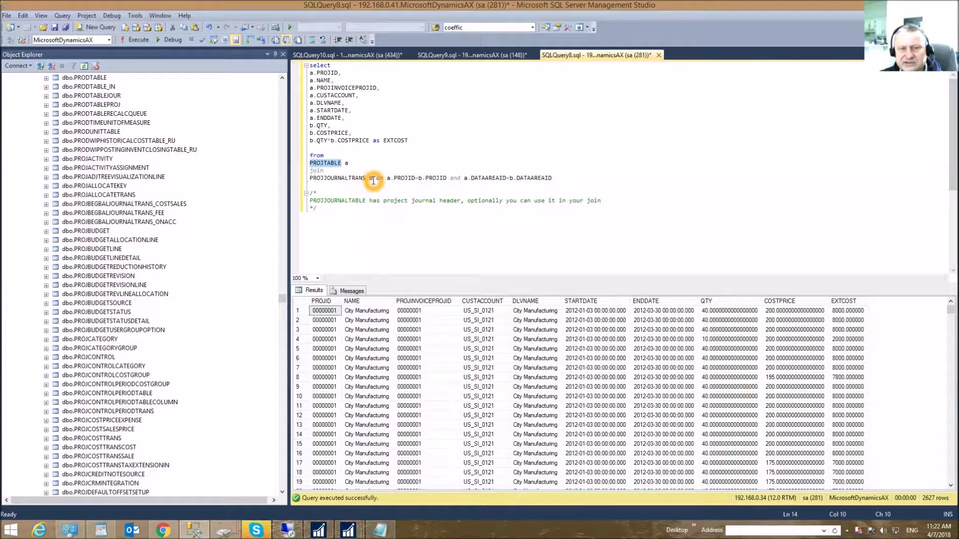
{"action": "left_click", "coordinate": [315, 201]}
{"action": "left_click", "coordinate": [608, 201]}
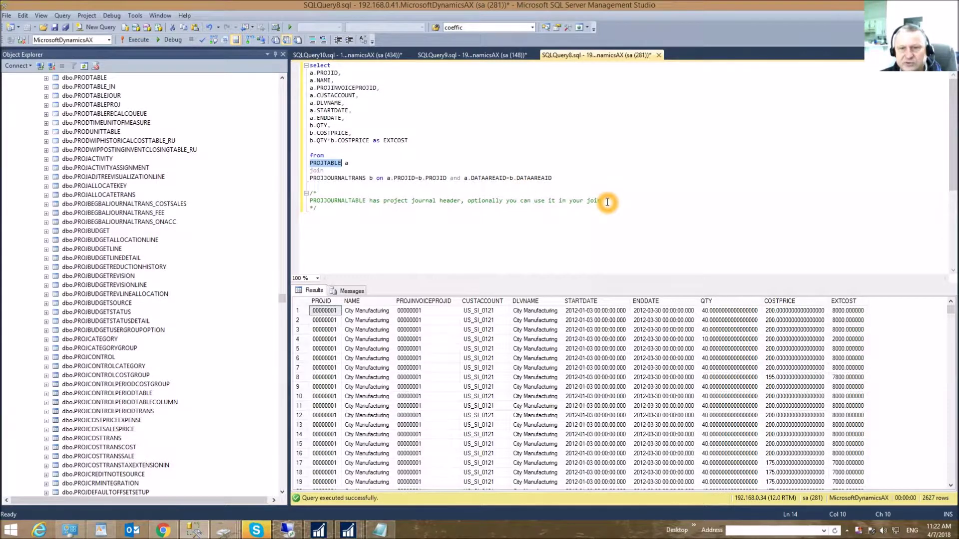
{"action": "left_click", "coordinate": [413, 117]}
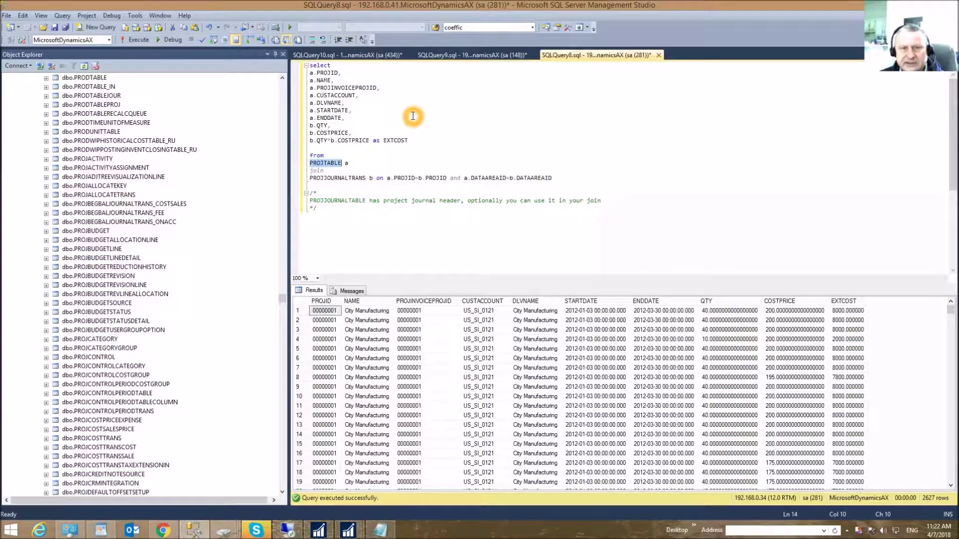
{"action": "left_click", "coordinate": [366, 164]}
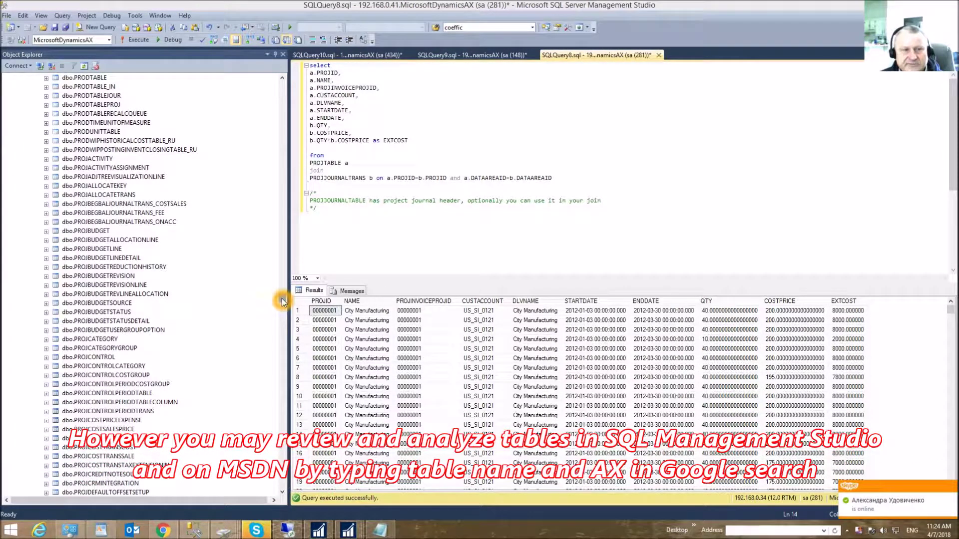
Locate dbo.PROJJOURNALTRANS in Object Explorer, then switch to MSDN's DirPartyTable page
{"action": "left_click", "coordinate": [280, 299]}
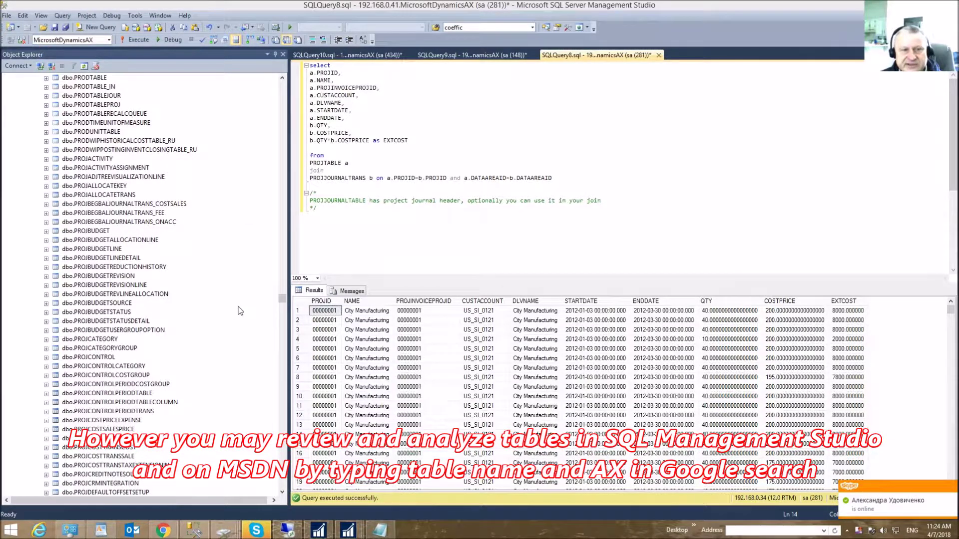
{"action": "left_click", "coordinate": [282, 298]}
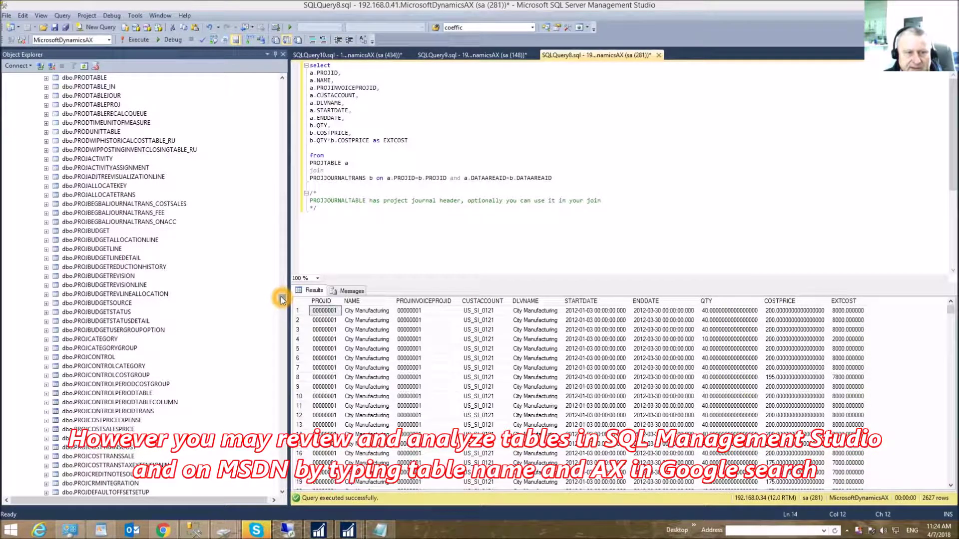
{"action": "left_click", "coordinate": [278, 299]}
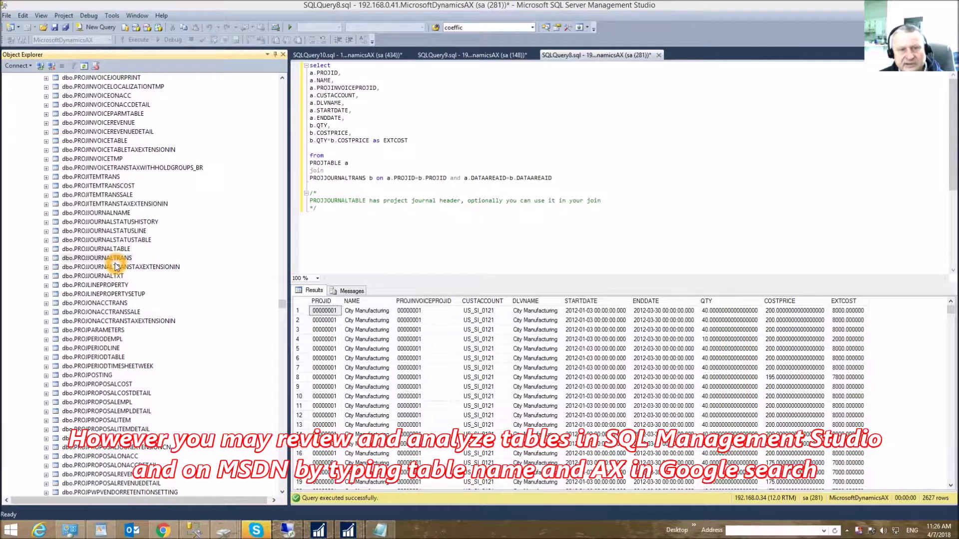
{"action": "left_click", "coordinate": [162, 531]}
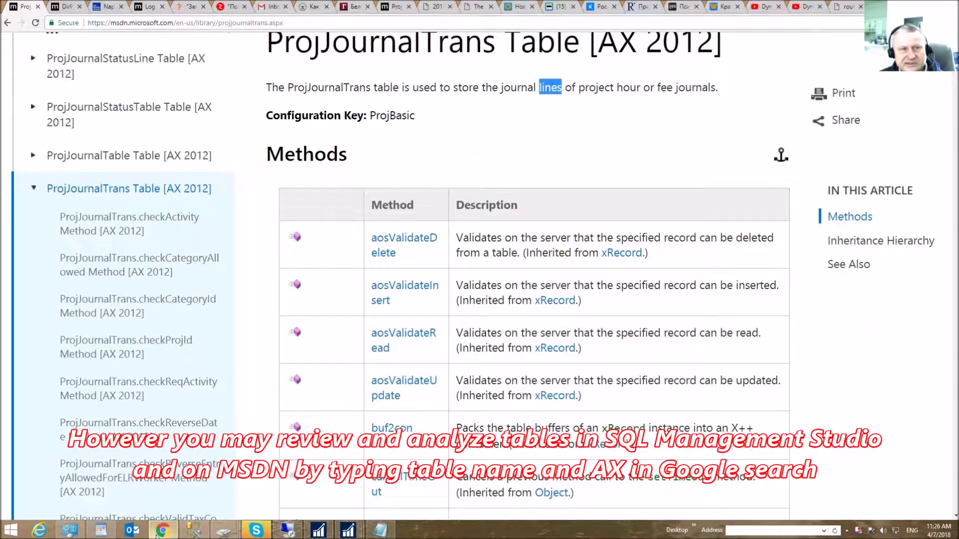
{"action": "left_click", "coordinate": [71, 10]}
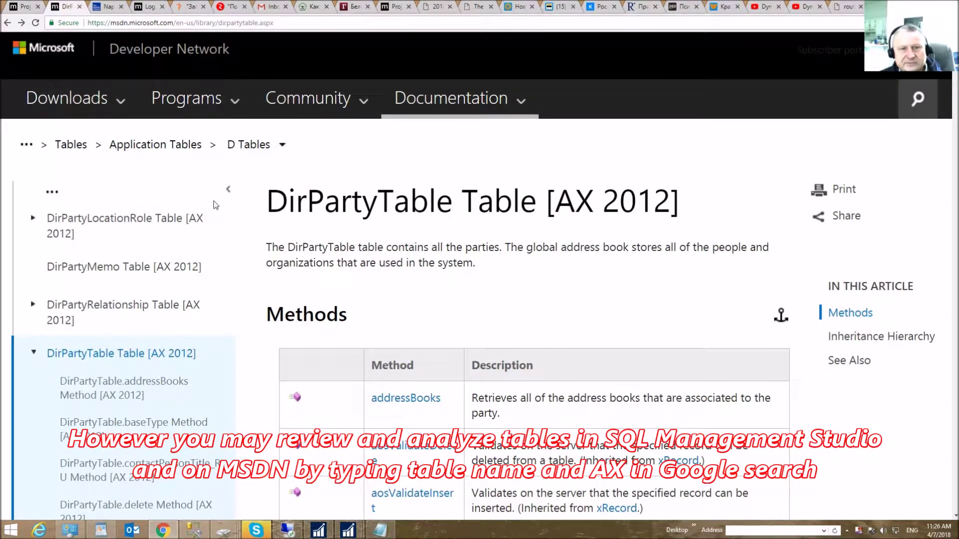
Reopen the ProjJournalTrans page, select its title, and switch back to SSMS
{"action": "left_click", "coordinate": [23, 7]}
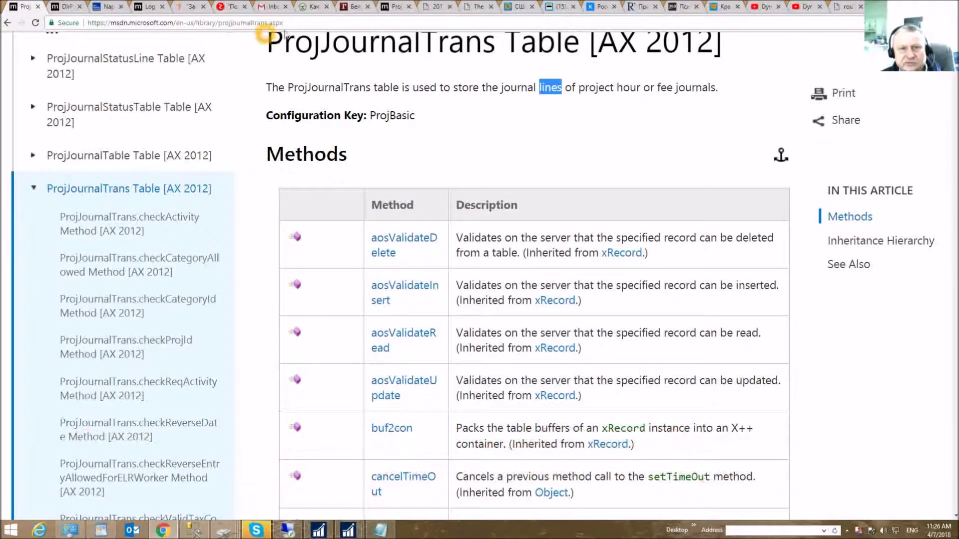
{"action": "double_click", "coordinate": [381, 46]}
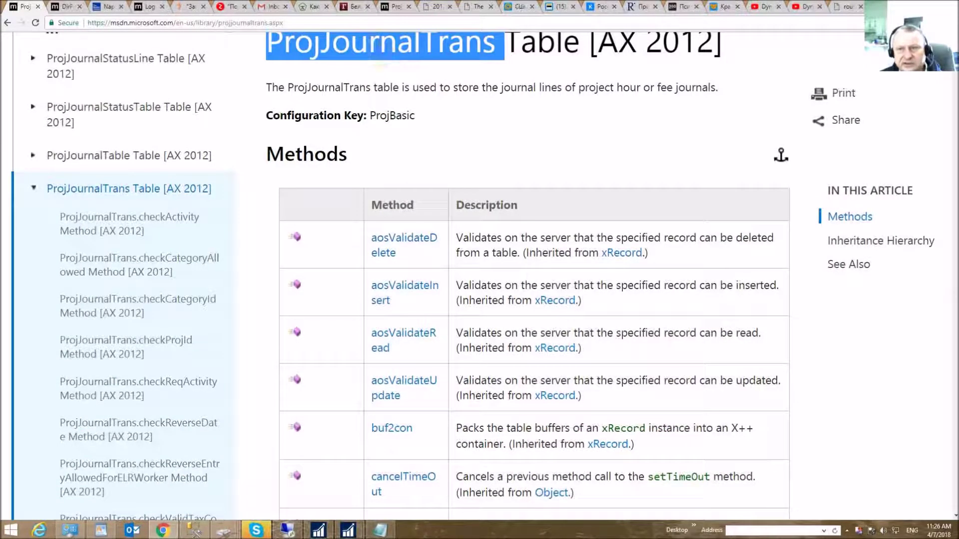
{"action": "scroll", "coordinate": [479, 300], "scroll_direction": "up", "scroll_amount": 2}
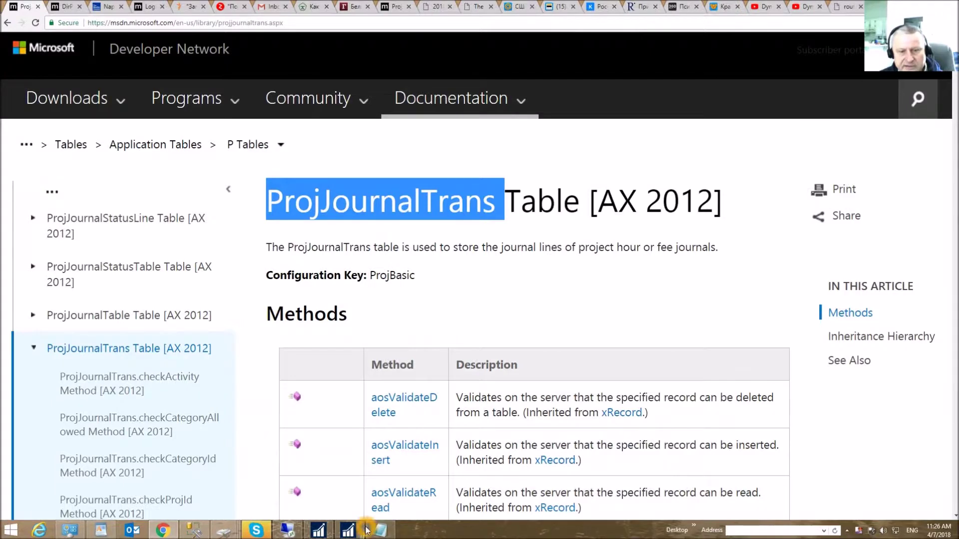
{"action": "left_click", "coordinate": [193, 531]}
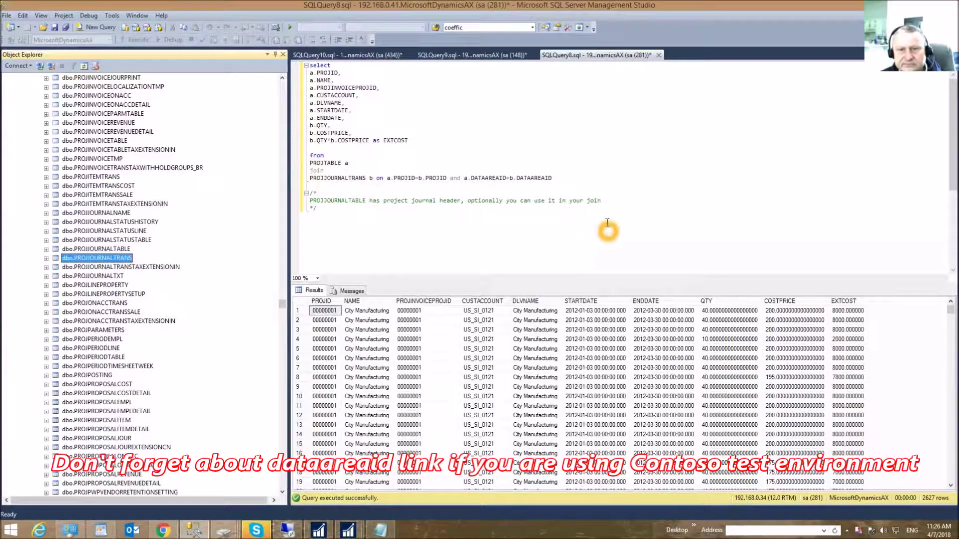
Highlight the DATAAREAID condition, rerun the query, and switch to the SQLQuery9 tab
{"action": "left_click_drag", "start_coordinate": [556, 178], "coordinate": [464, 177]}
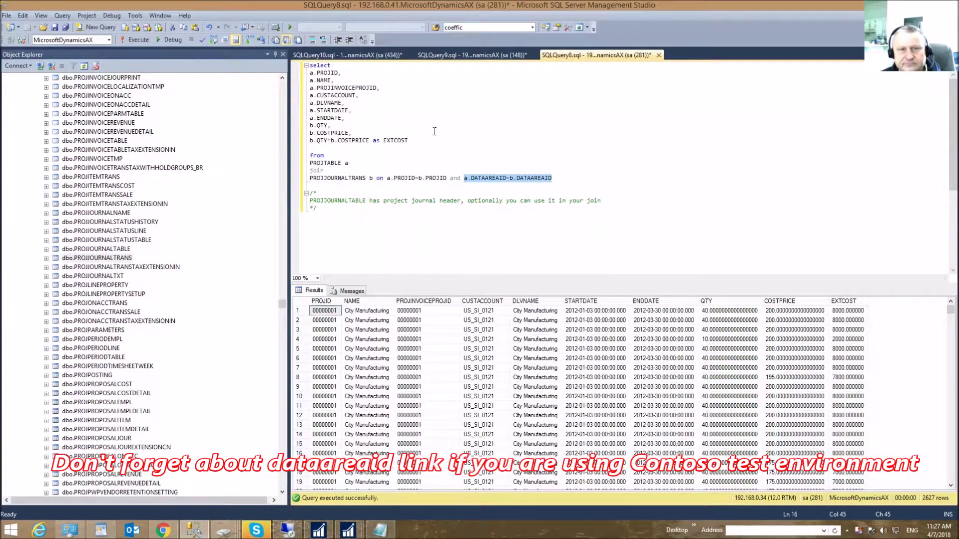
{"action": "left_click", "coordinate": [439, 125]}
{"action": "left_click", "coordinate": [139, 39]}
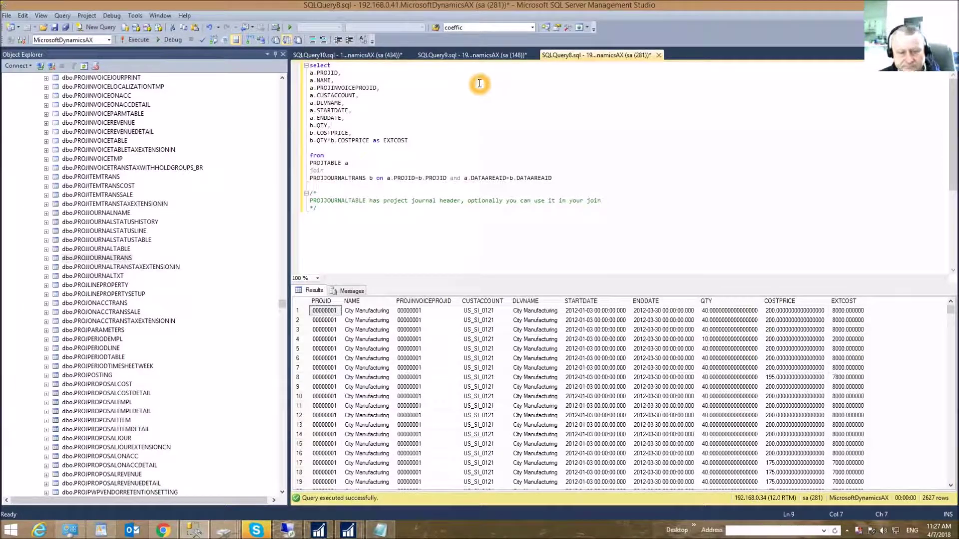
{"action": "key", "text": "ctrl+Tab"}
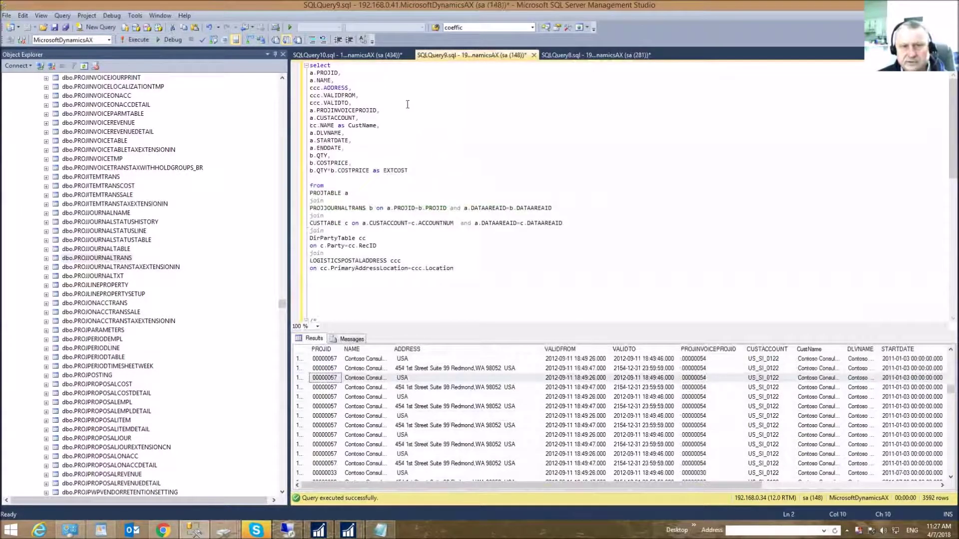
Highlight CUSTTABLE, DirPartyTable and LOGISTICSPOSTALADDRESS in the address query, then switch to MSDN
{"action": "left_click", "coordinate": [408, 104]}
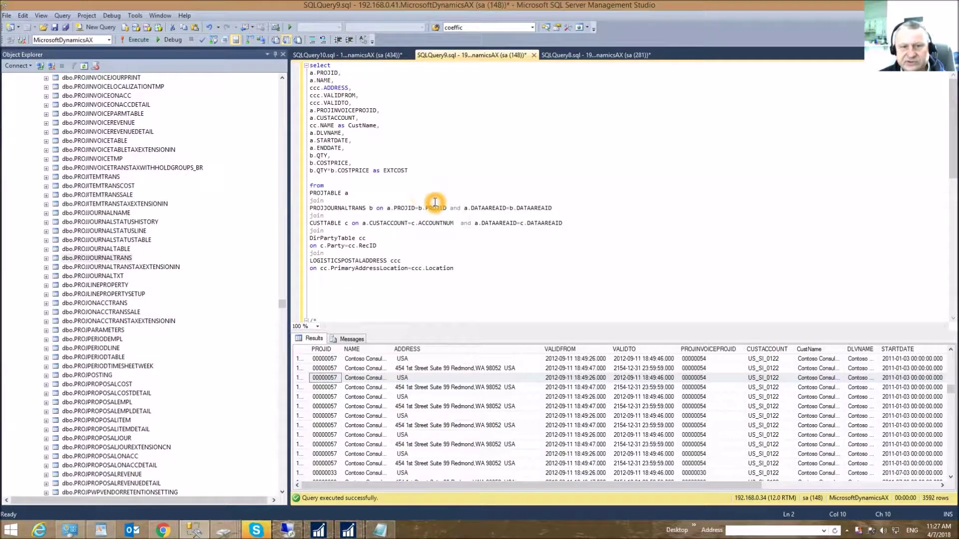
{"action": "double_click", "coordinate": [324, 224]}
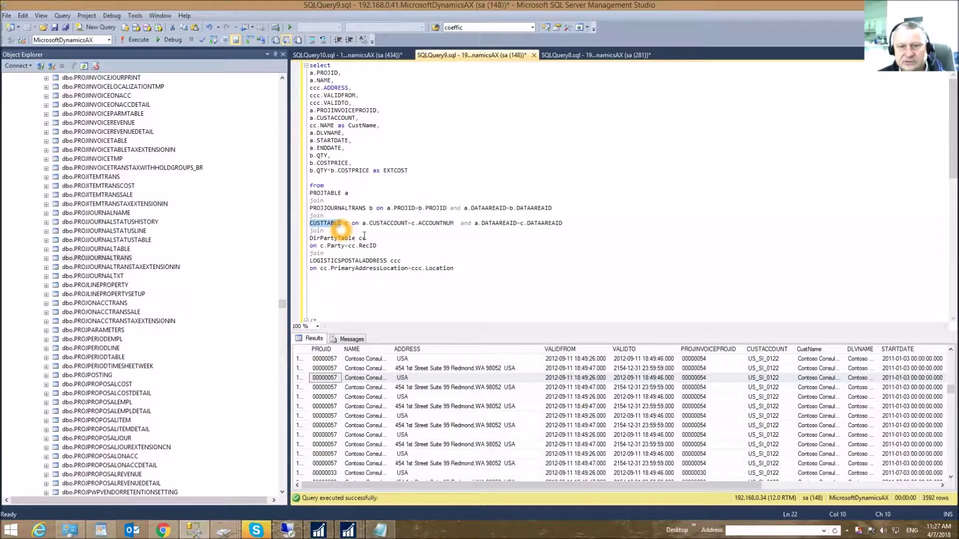
{"action": "double_click", "coordinate": [330, 238]}
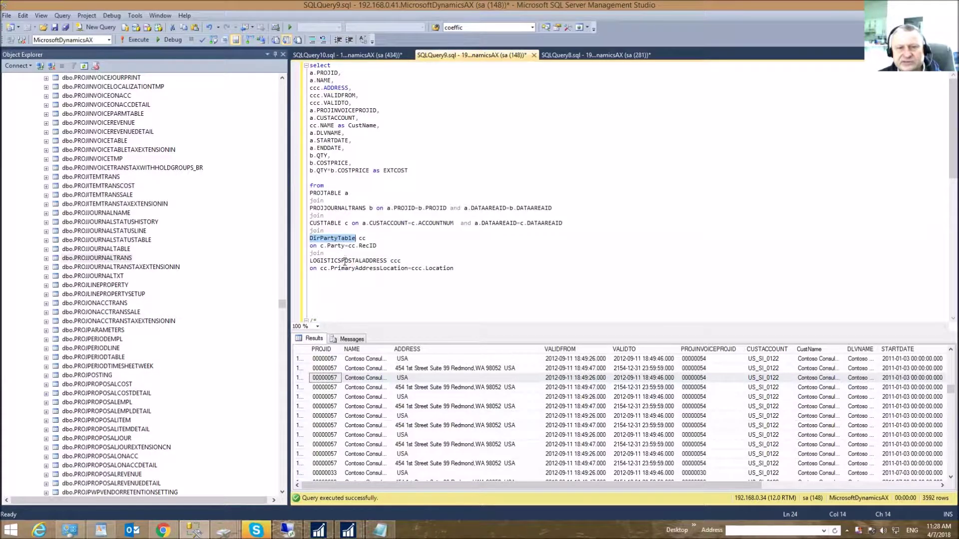
{"action": "double_click", "coordinate": [346, 260]}
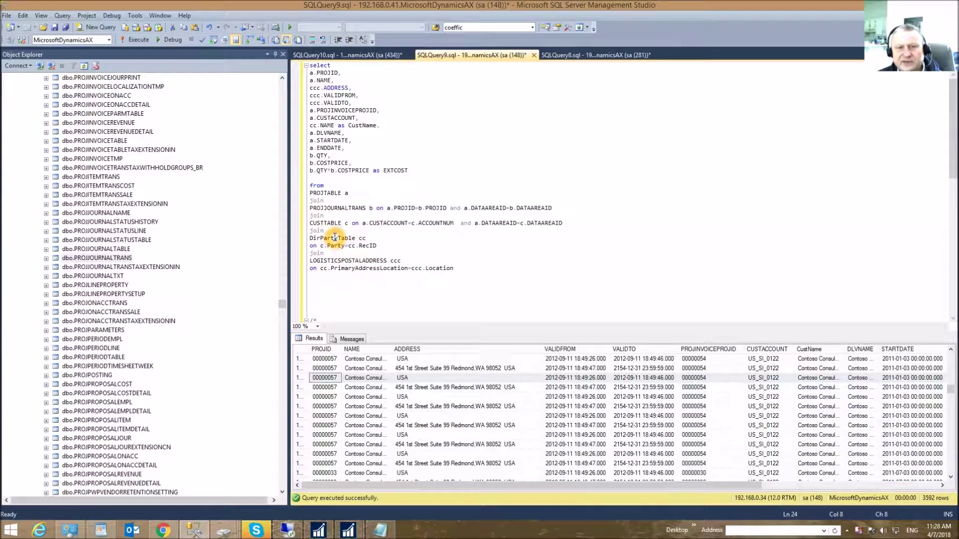
{"action": "double_click", "coordinate": [334, 239]}
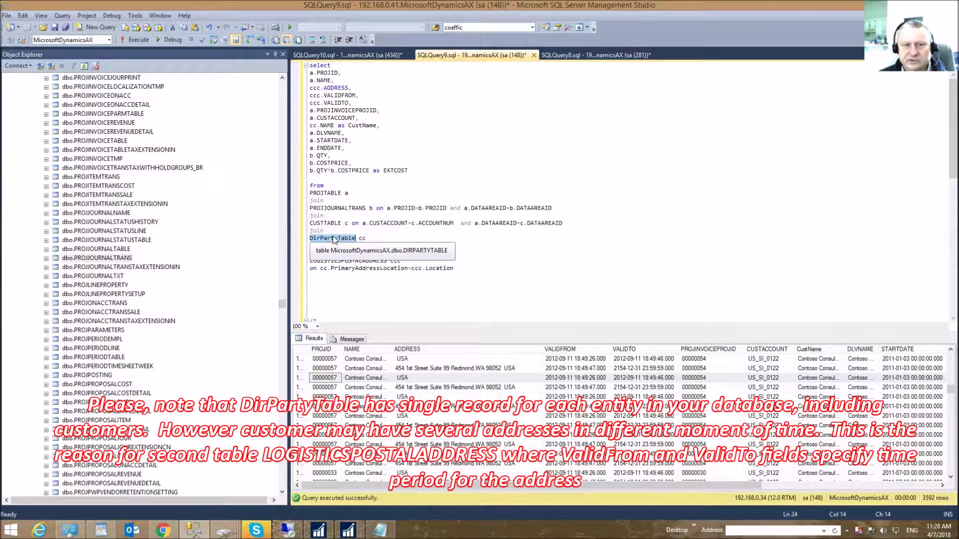
{"action": "left_click", "coordinate": [331, 238]}
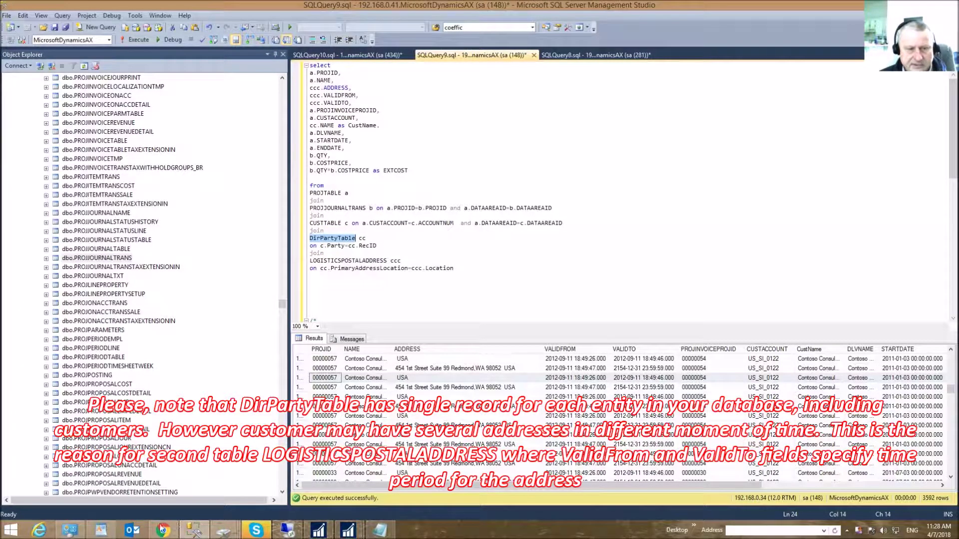
{"action": "left_click", "coordinate": [161, 531]}
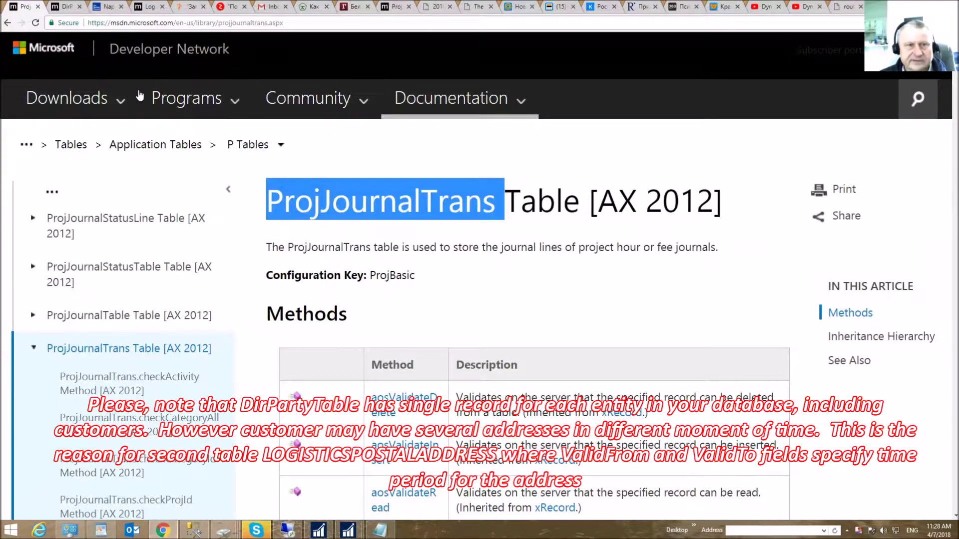
On MSDN's DirPartyTable page, mark 'global address book stores', then return to SSMS
{"action": "left_click", "coordinate": [66, 7]}
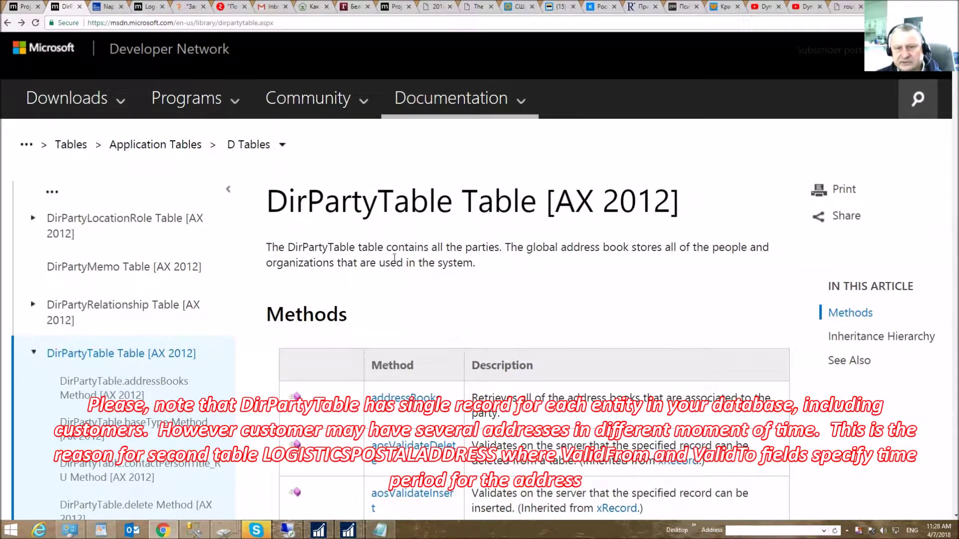
{"action": "left_click", "coordinate": [514, 278]}
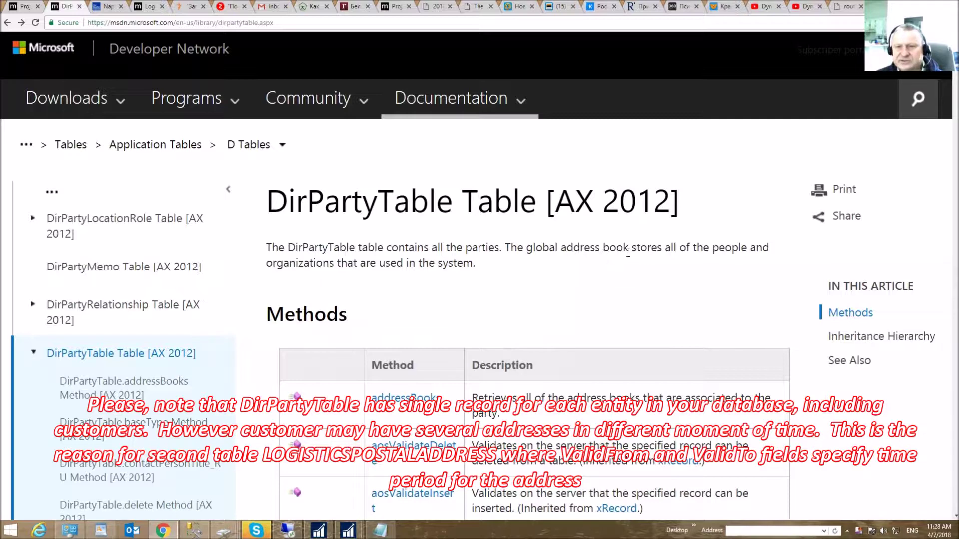
{"action": "left_click_drag", "start_coordinate": [663, 248], "coordinate": [528, 249]}
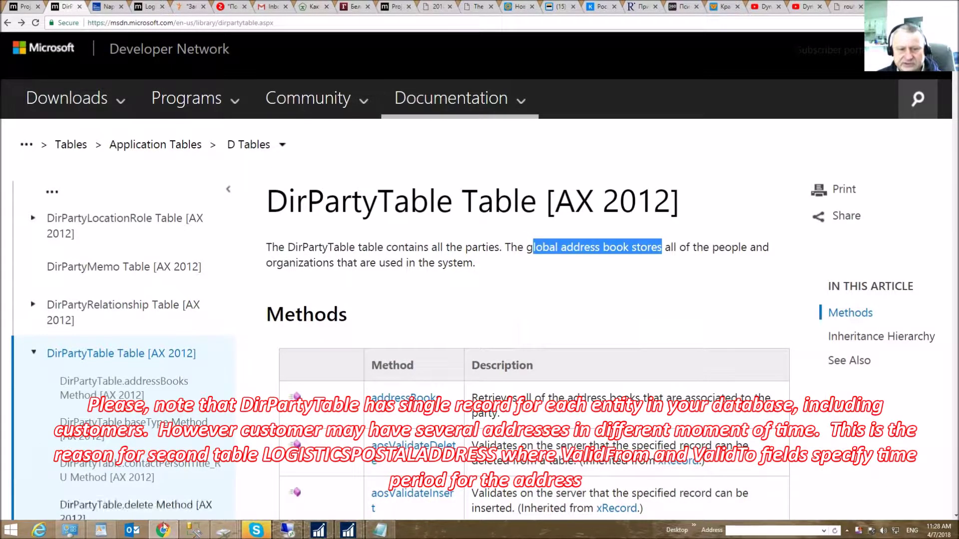
{"action": "left_click", "coordinate": [193, 532]}
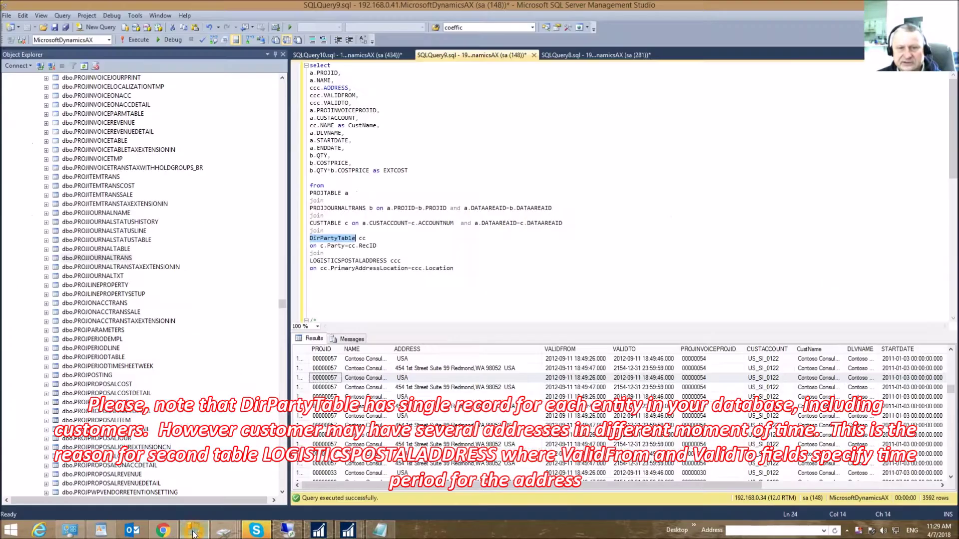
Rerun the customer-address query and highlight its VALIDFROM and VALIDTO columns
{"action": "double_click", "coordinate": [340, 262]}
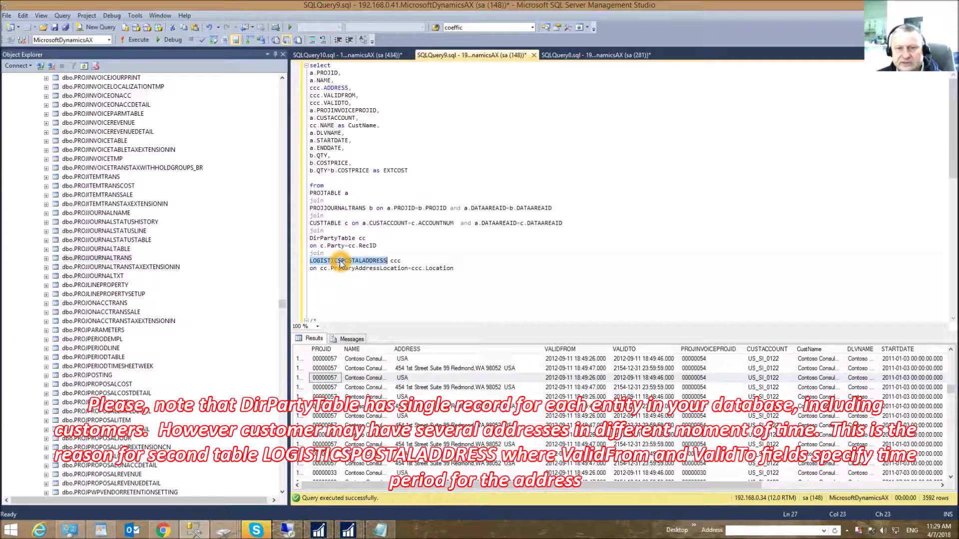
{"action": "left_click", "coordinate": [517, 147]}
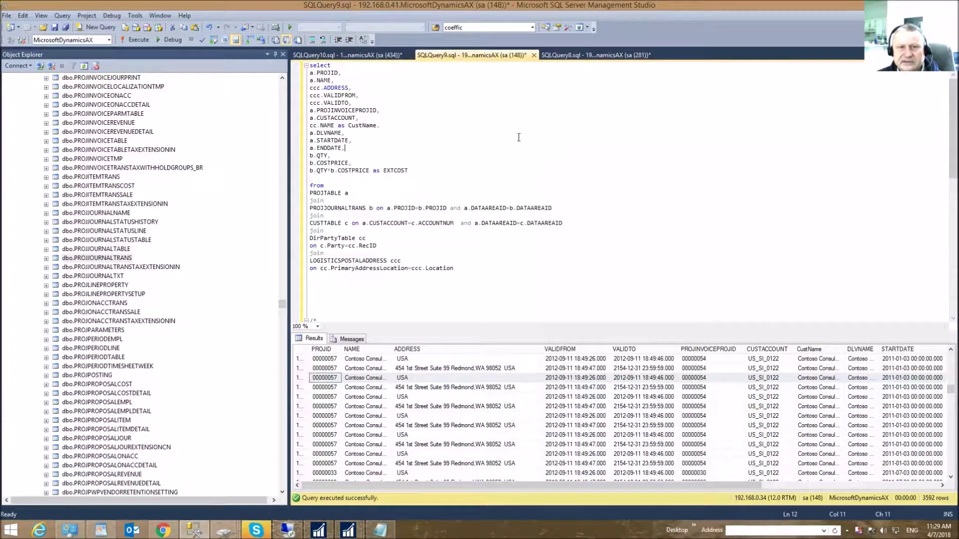
{"action": "left_click", "coordinate": [137, 40]}
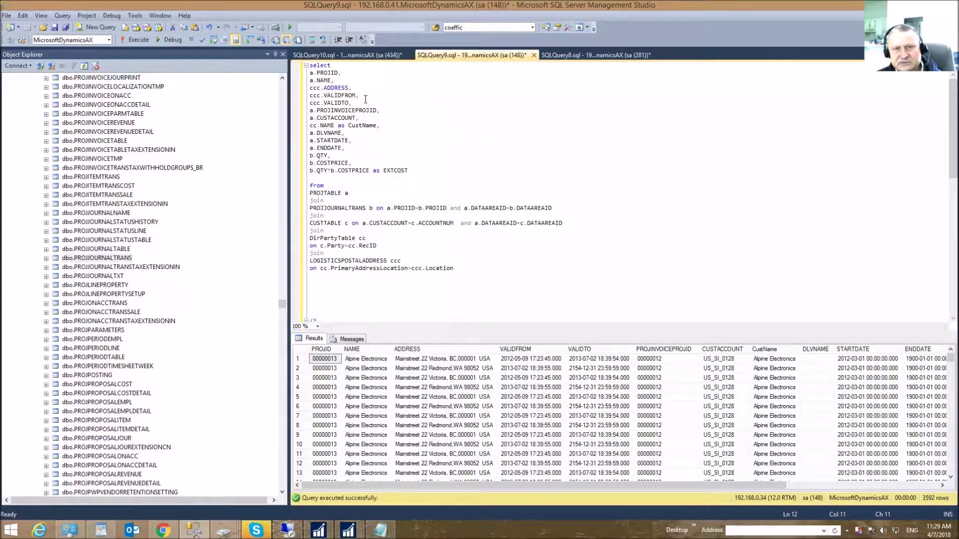
{"action": "left_click_drag", "start_coordinate": [358, 103], "coordinate": [309, 95]}
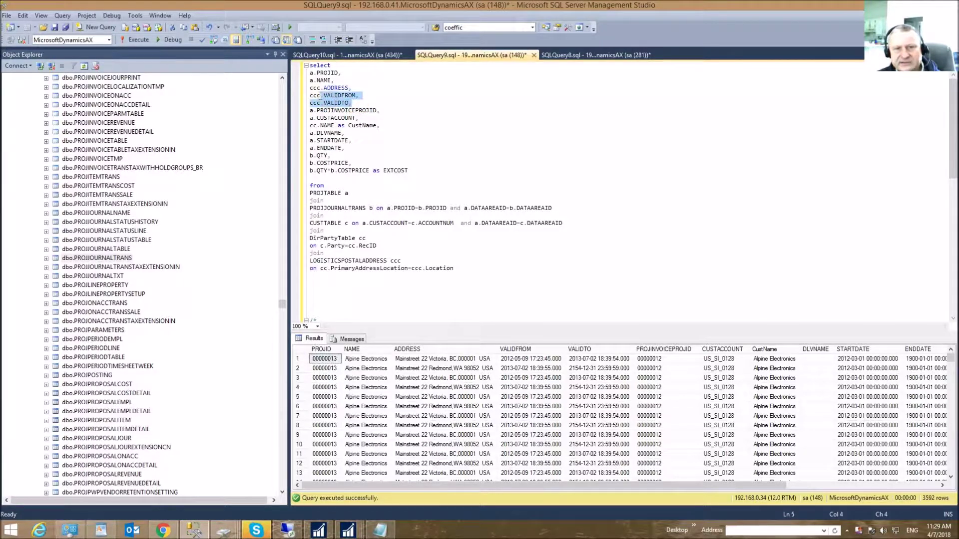
{"action": "double_click", "coordinate": [359, 260]}
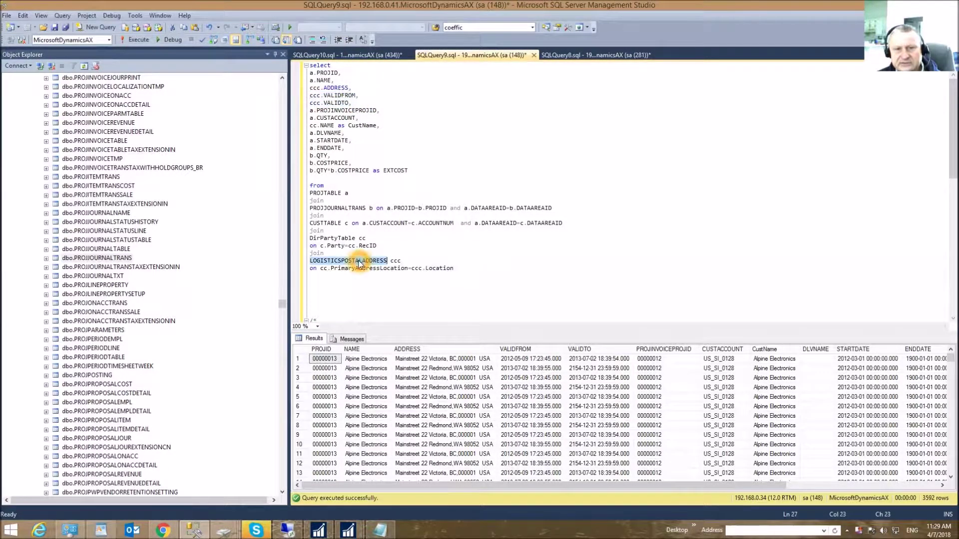
{"action": "left_click", "coordinate": [359, 103]}
{"action": "left_click", "coordinate": [496, 333]}
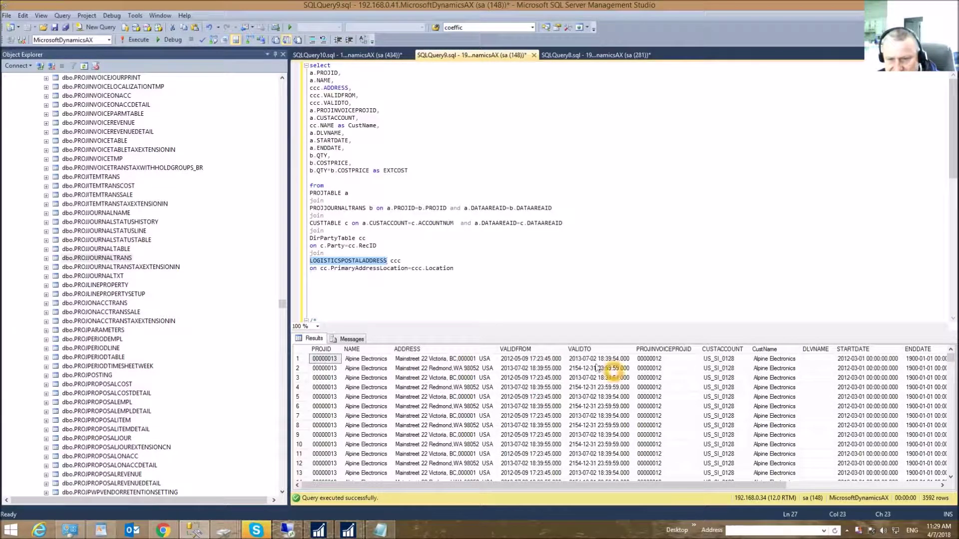
Compare VALIDFROM, VALIDTO and COSTPRICE values across the first two result rows
{"action": "left_click", "coordinate": [537, 358]}
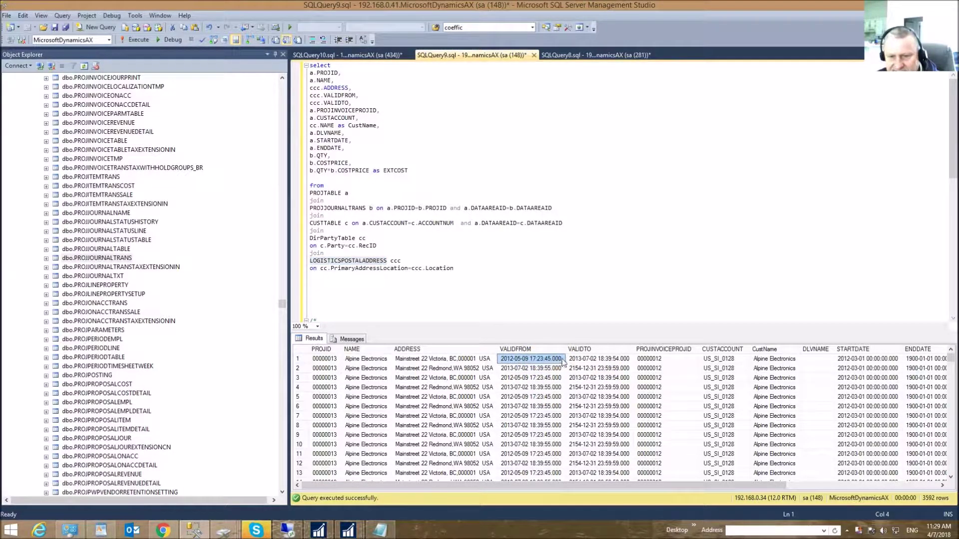
{"action": "left_click", "coordinate": [592, 359]}
{"action": "left_click", "coordinate": [563, 369]}
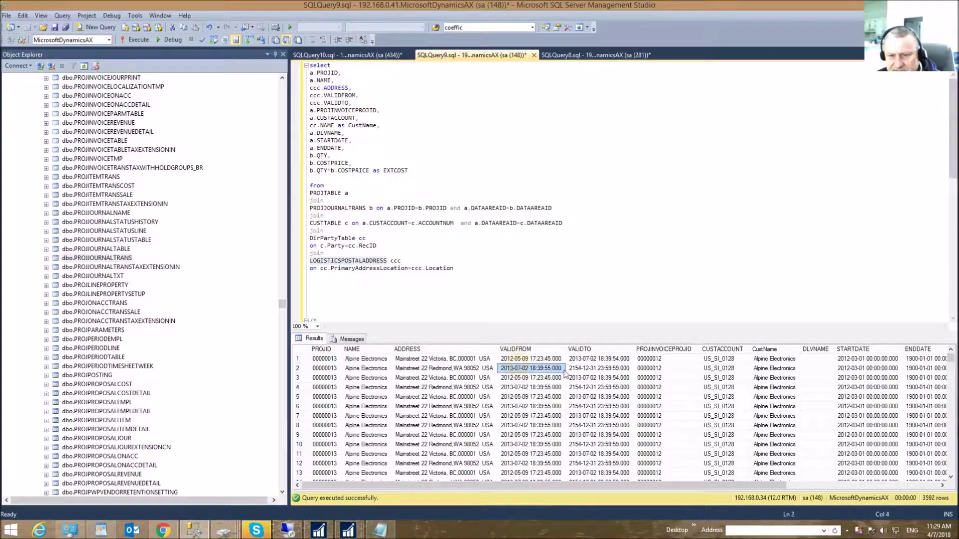
{"action": "left_click", "coordinate": [577, 370]}
{"action": "left_click_drag", "start_coordinate": [599, 487], "coordinate": [770, 493]}
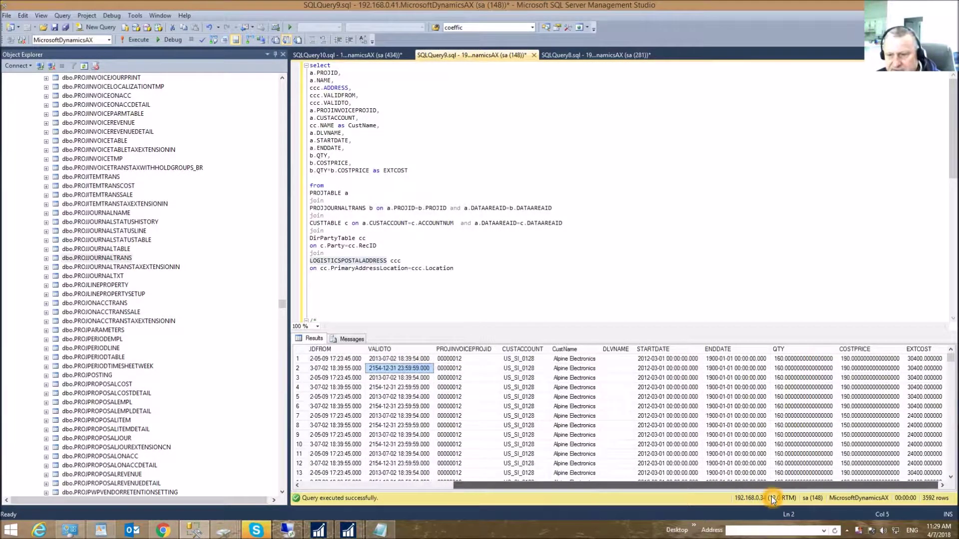
{"action": "left_click", "coordinate": [786, 369]}
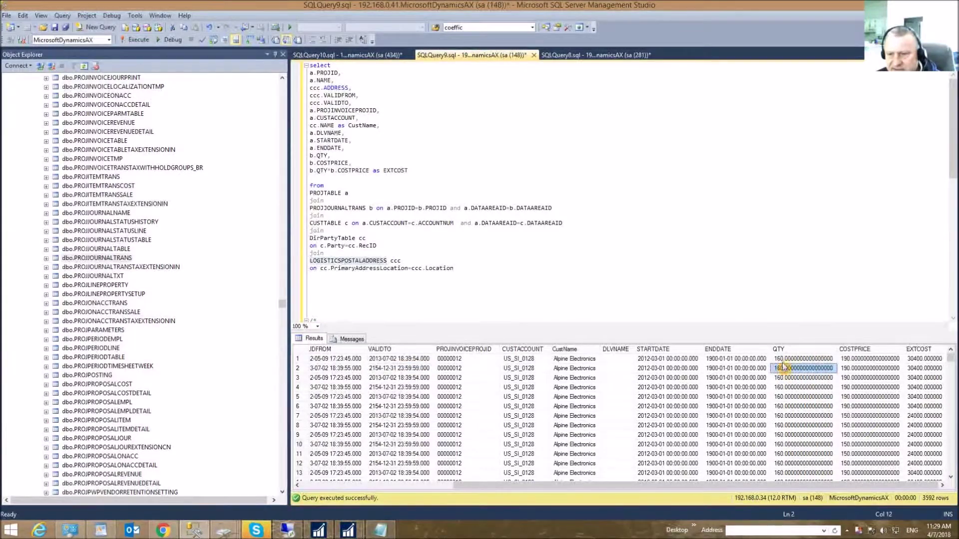
{"action": "left_click", "coordinate": [860, 360]}
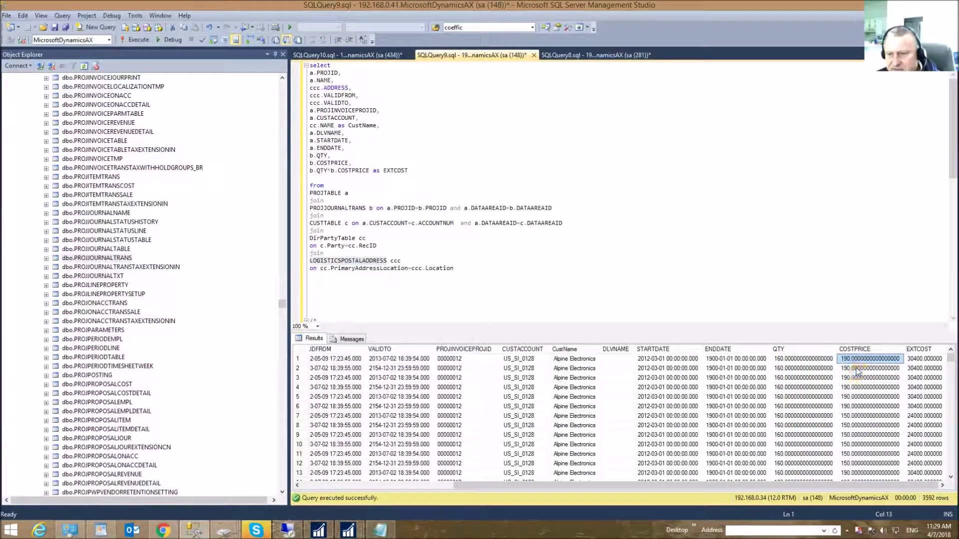
{"action": "left_click", "coordinate": [858, 369]}
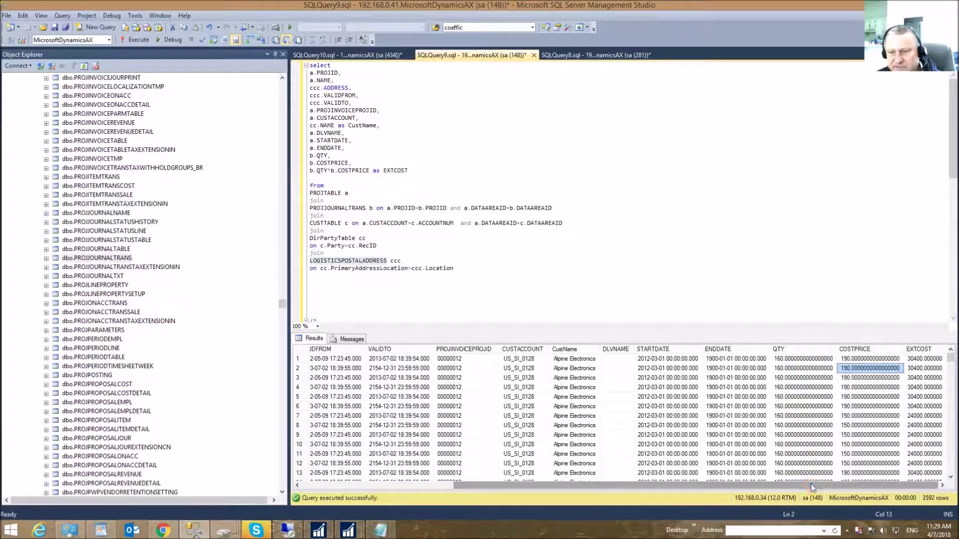
{"action": "left_click_drag", "start_coordinate": [812, 486], "coordinate": [594, 491]}
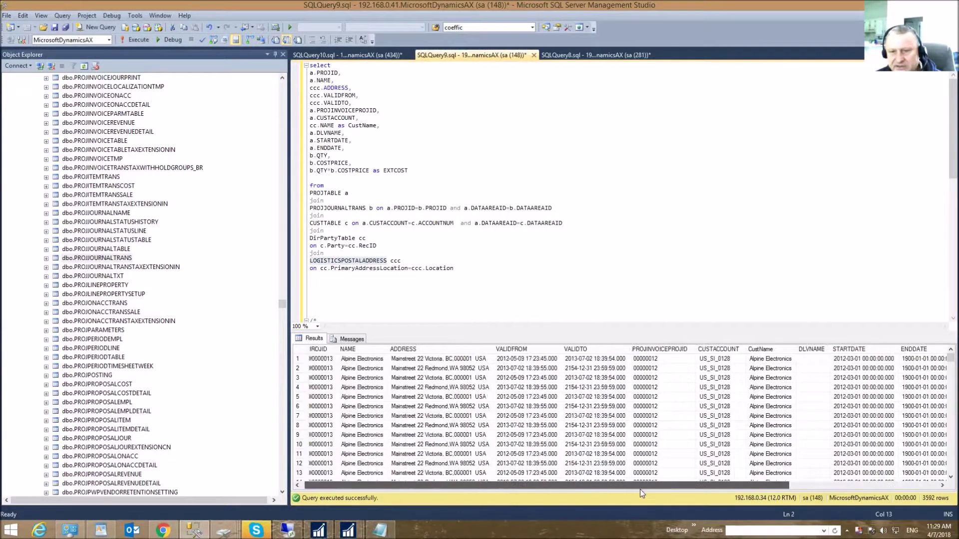
{"action": "left_click", "coordinate": [586, 360]}
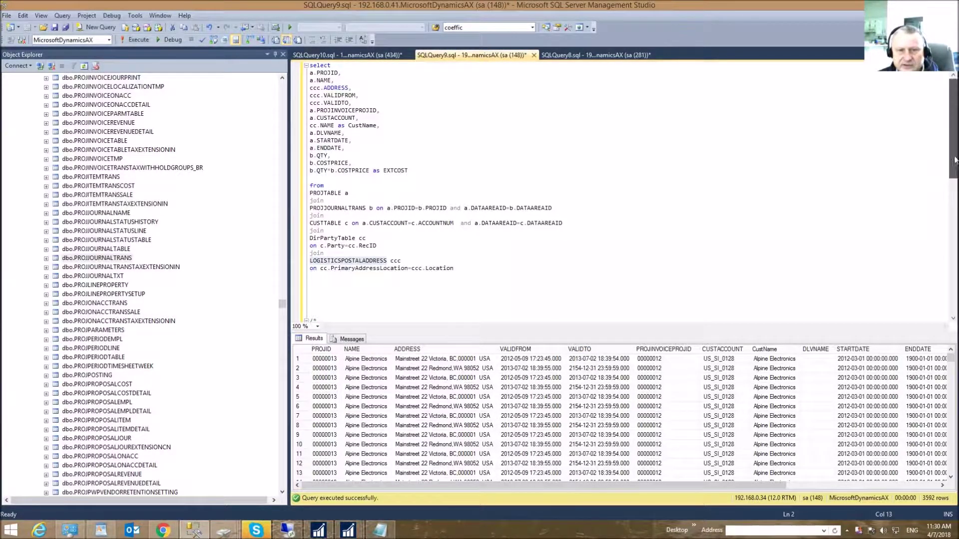
{"action": "left_click_drag", "start_coordinate": [954, 159], "coordinate": [955, 197]}
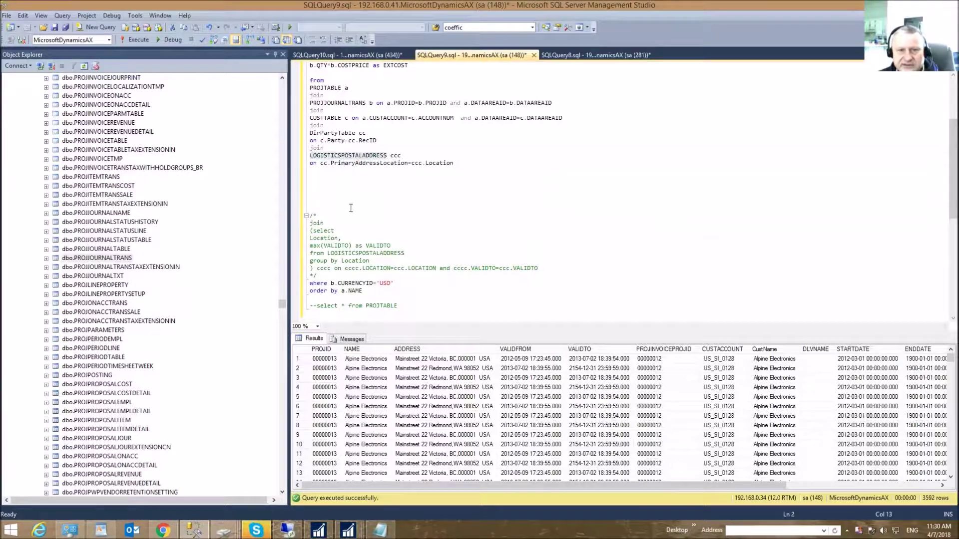
Delete the /* and */ comment markers around the max(VALIDTO) subquery join
{"action": "left_click_drag", "start_coordinate": [334, 214], "coordinate": [300, 174]}
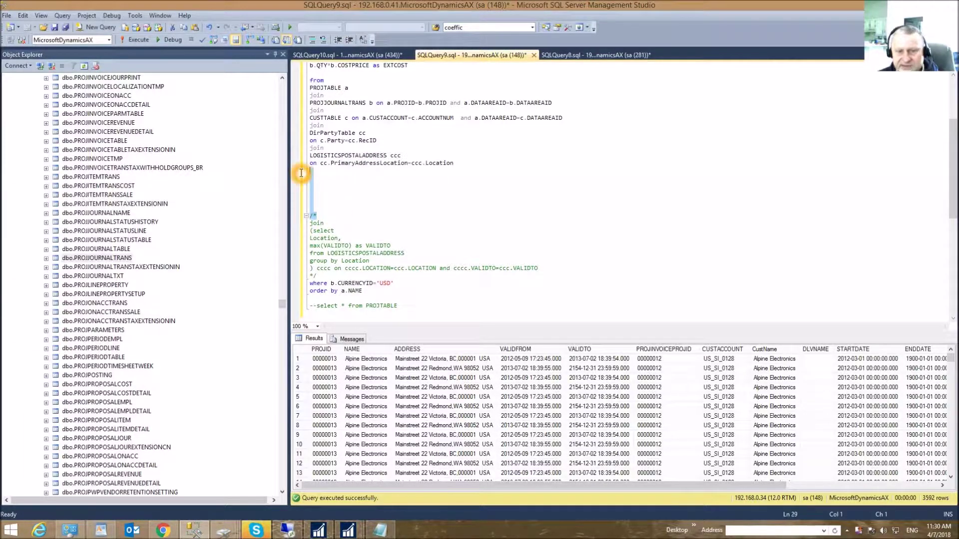
{"action": "key", "text": "Delete"}
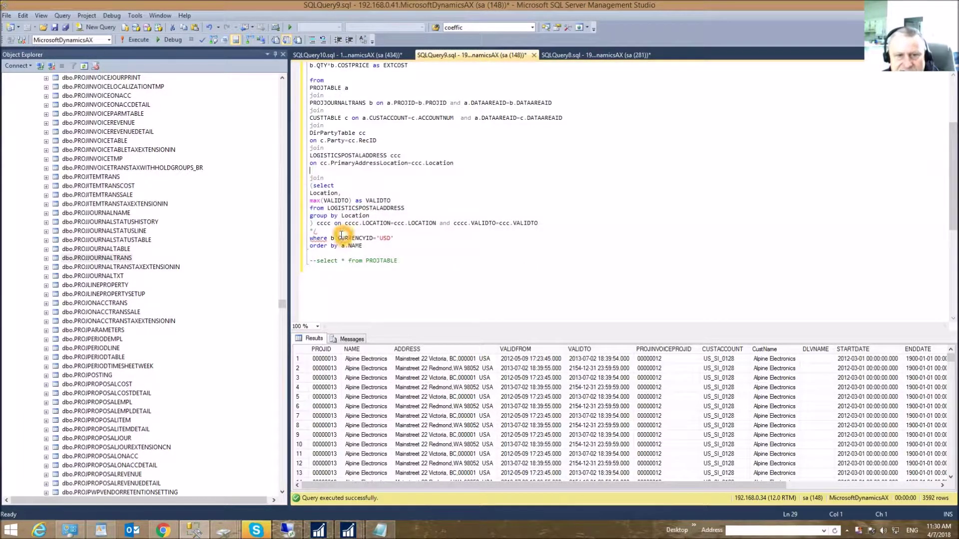
{"action": "left_click_drag", "start_coordinate": [317, 230], "coordinate": [307, 230]}
{"action": "key", "text": "Delete"}
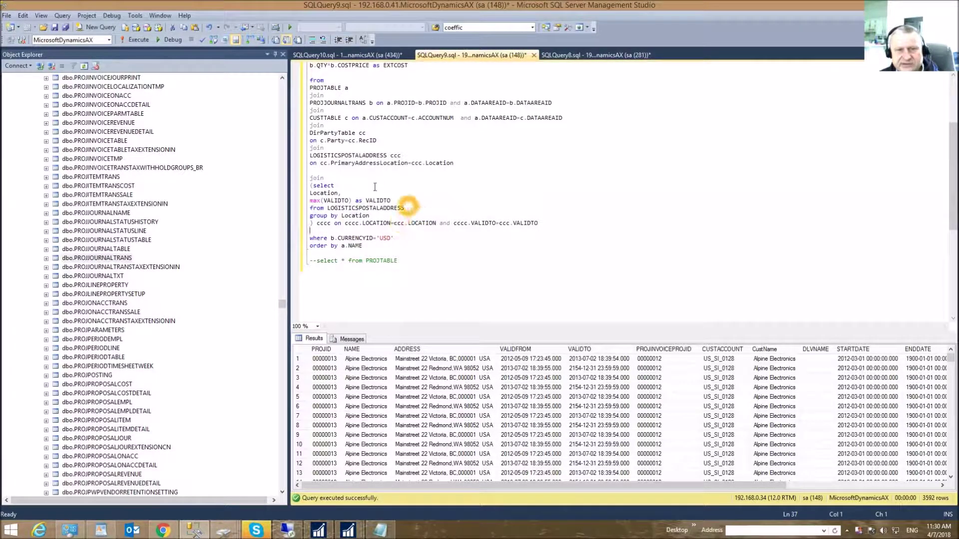
Review the LOGISTICSPOSTALADDRESS subquery's max(VALIDTO) line and check the 3592-row message
{"action": "left_click", "coordinate": [399, 200]}
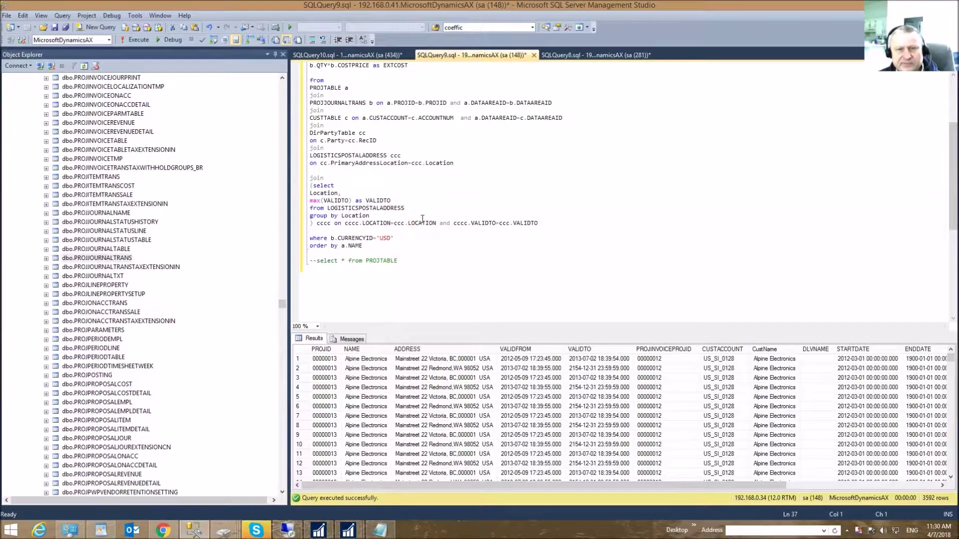
{"action": "double_click", "coordinate": [363, 155]}
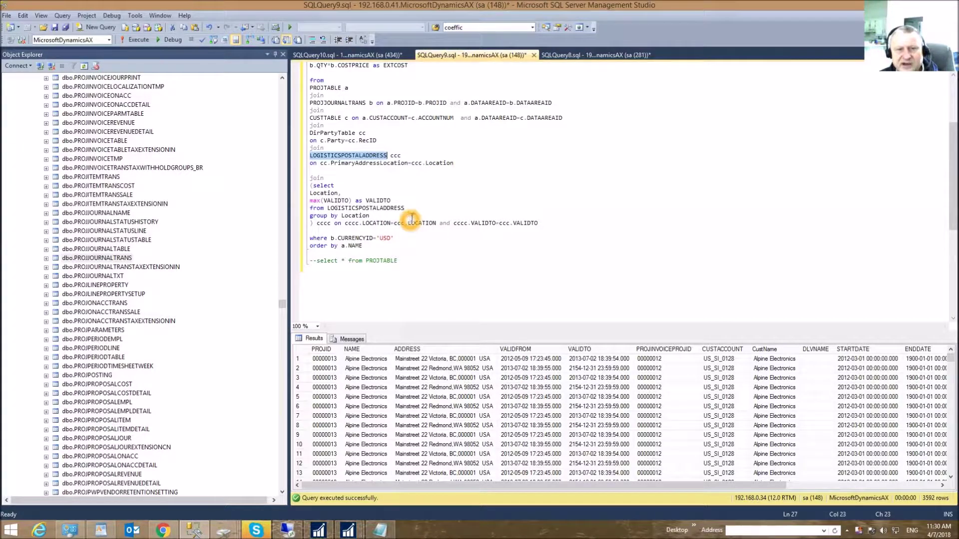
{"action": "left_click", "coordinate": [422, 201]}
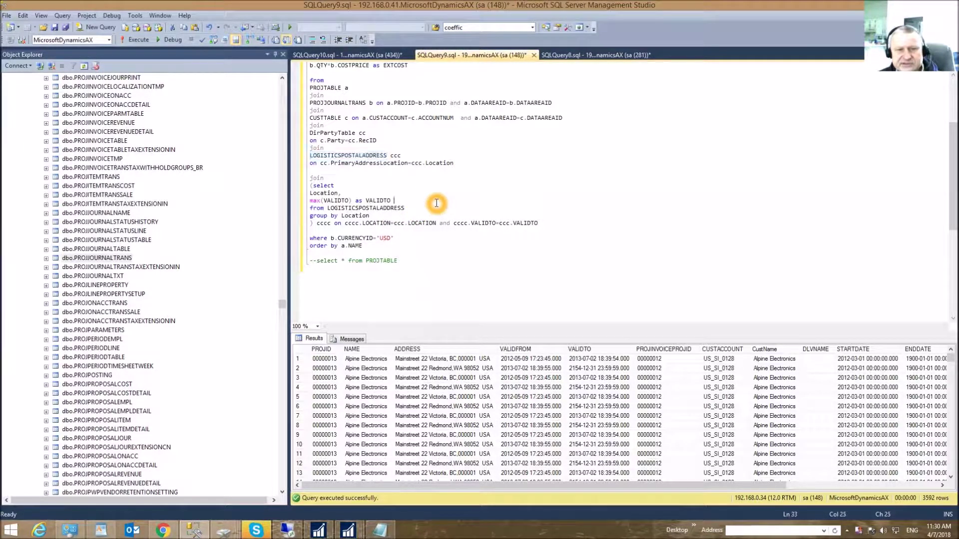
{"action": "left_click", "coordinate": [352, 340]}
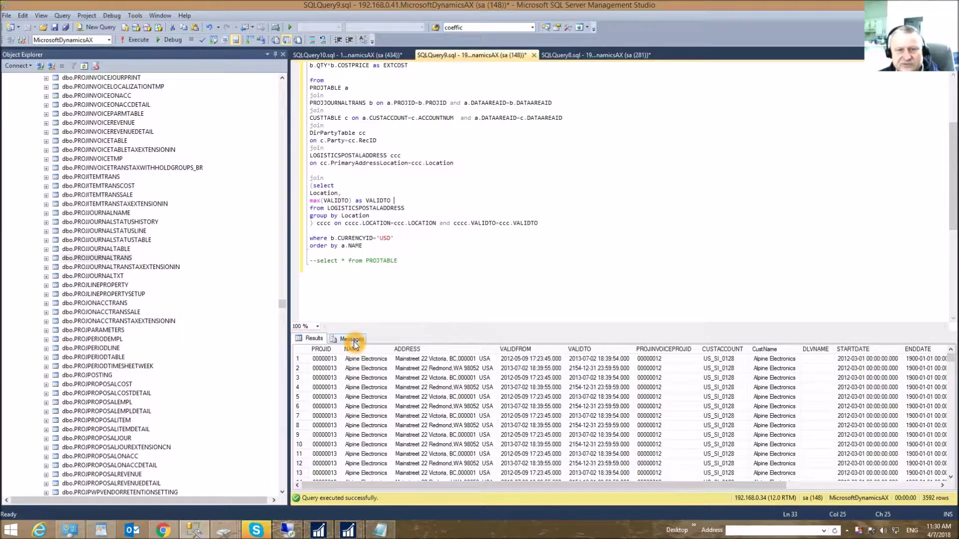
Rerun the query and confirm the Messages tab now reports 2399 rows affected
{"action": "left_click", "coordinate": [320, 339]}
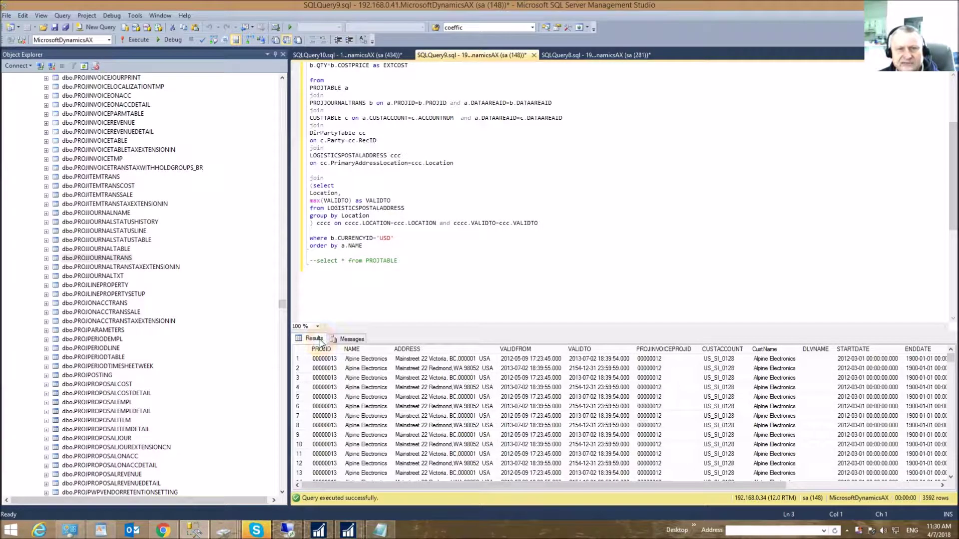
{"action": "left_click", "coordinate": [136, 39]}
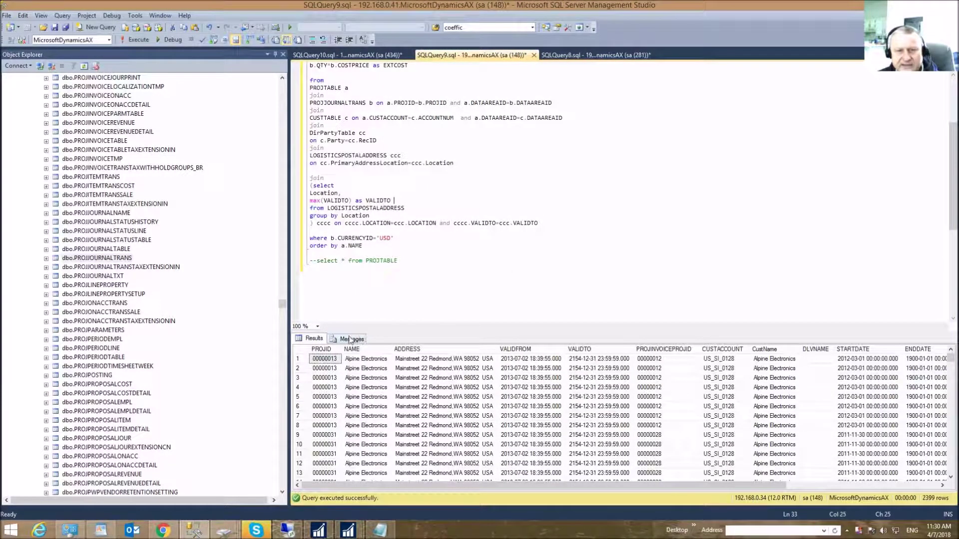
{"action": "left_click", "coordinate": [351, 340]}
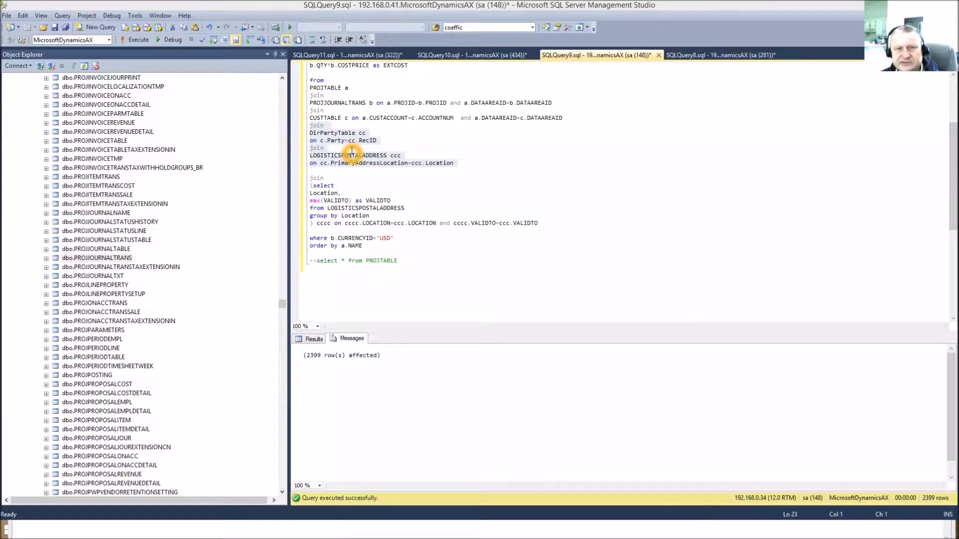
Highlight the DirPartyTable and LOGISTICSPOSTALADDRESS join lines, then bring Power BI Desktop forward
{"action": "mouse_move", "coordinate": [329, 137]}
{"action": "left_mouse_down"}
{"action": "mouse_move", "coordinate": [350, 138]}
{"action": "mouse_move", "coordinate": [354, 171]}
{"action": "left_mouse_up"}
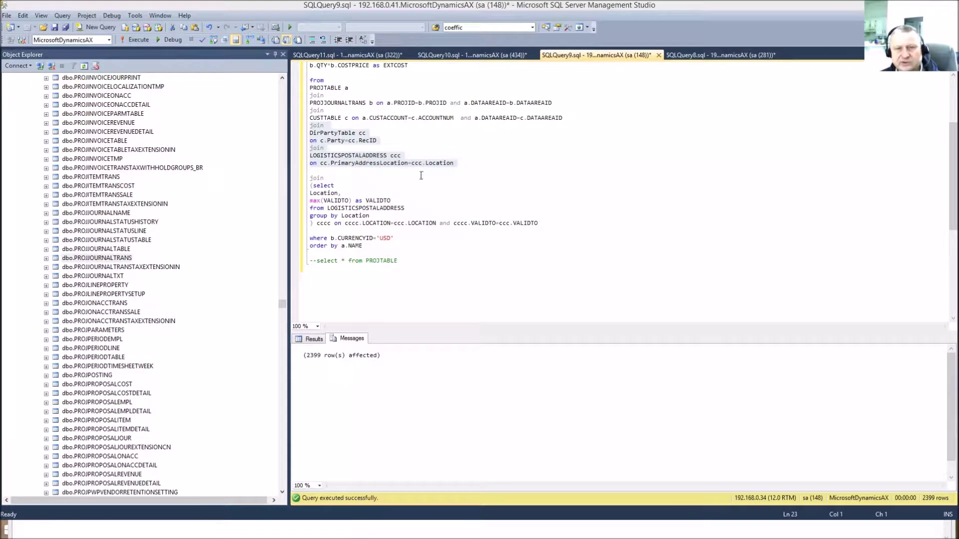
{"action": "left_click", "coordinate": [466, 166]}
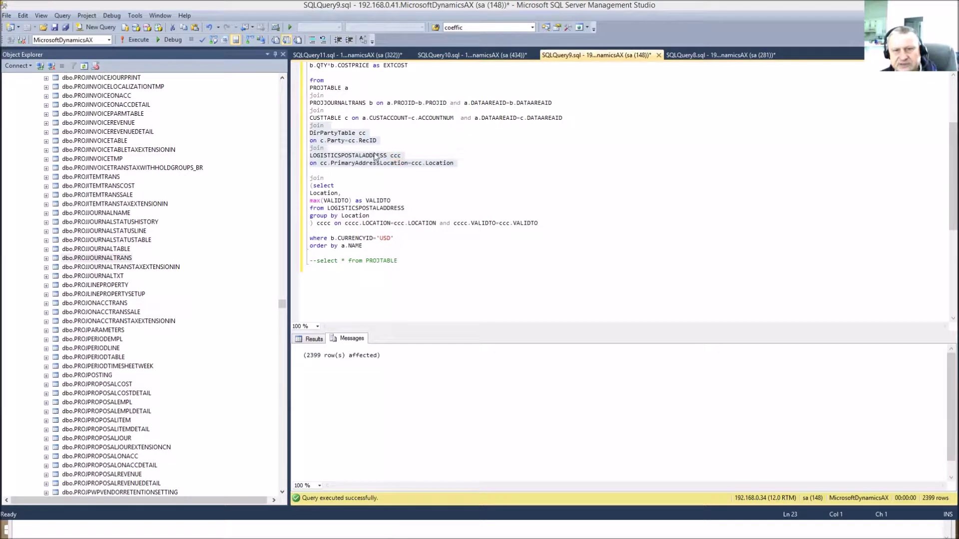
{"action": "mouse_move", "coordinate": [376, 156]}
{"action": "left_mouse_down"}
{"action": "mouse_move", "coordinate": [333, 154]}
{"action": "mouse_move", "coordinate": [397, 163]}
{"action": "left_mouse_up"}
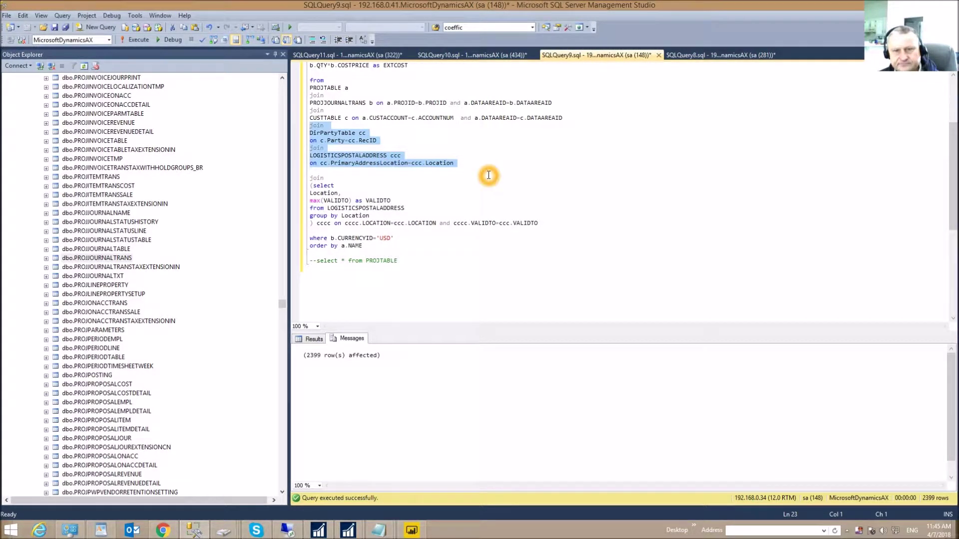
{"action": "left_click", "coordinate": [410, 532]}
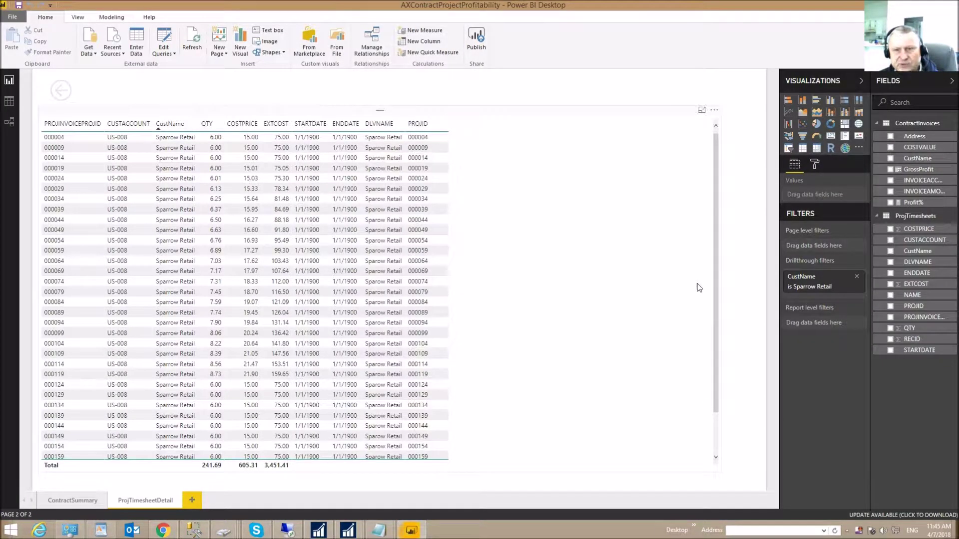
On the ContractSummary page, drill through the Cycles Sales and Repair row to ProjTimesheetDetail
{"action": "left_click", "coordinate": [146, 501]}
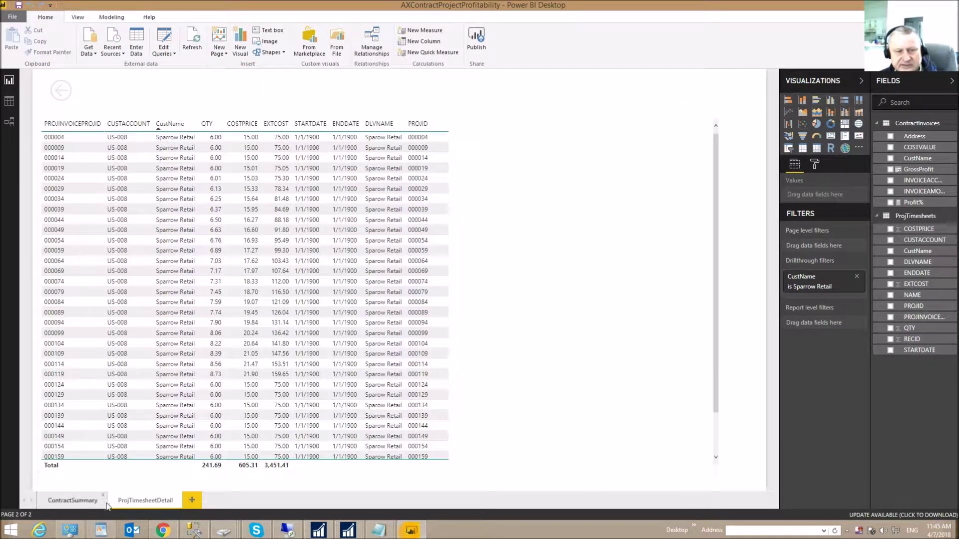
{"action": "left_click", "coordinate": [79, 503]}
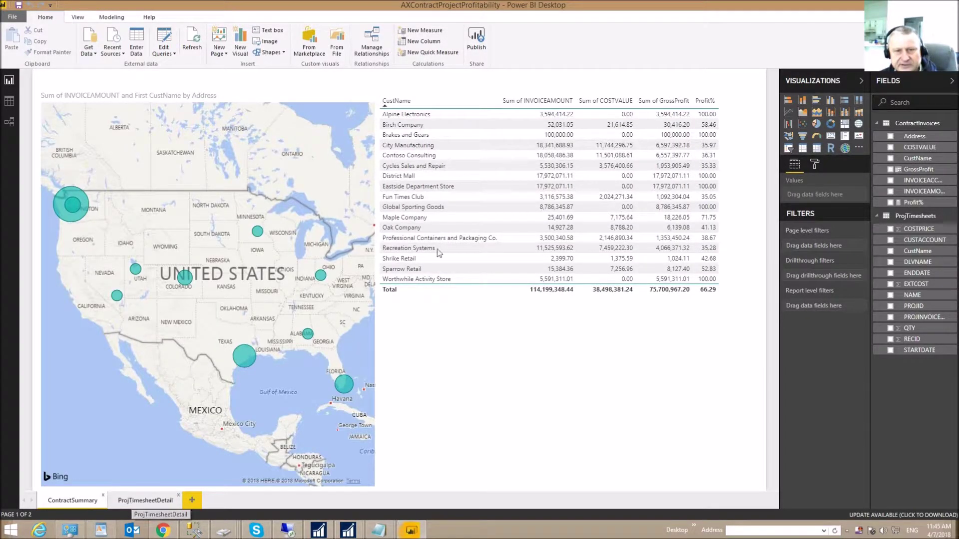
{"action": "right_click", "coordinate": [427, 209]}
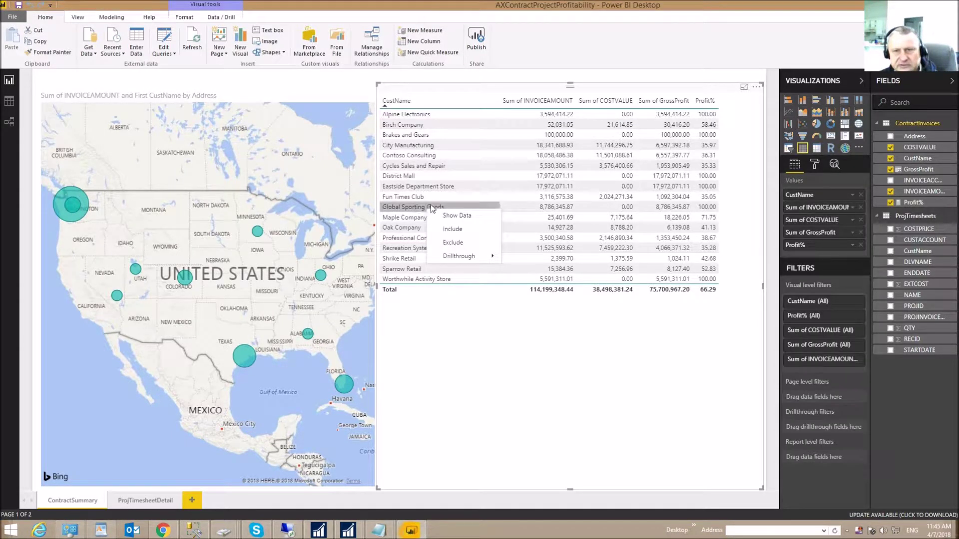
{"action": "right_click", "coordinate": [426, 162]}
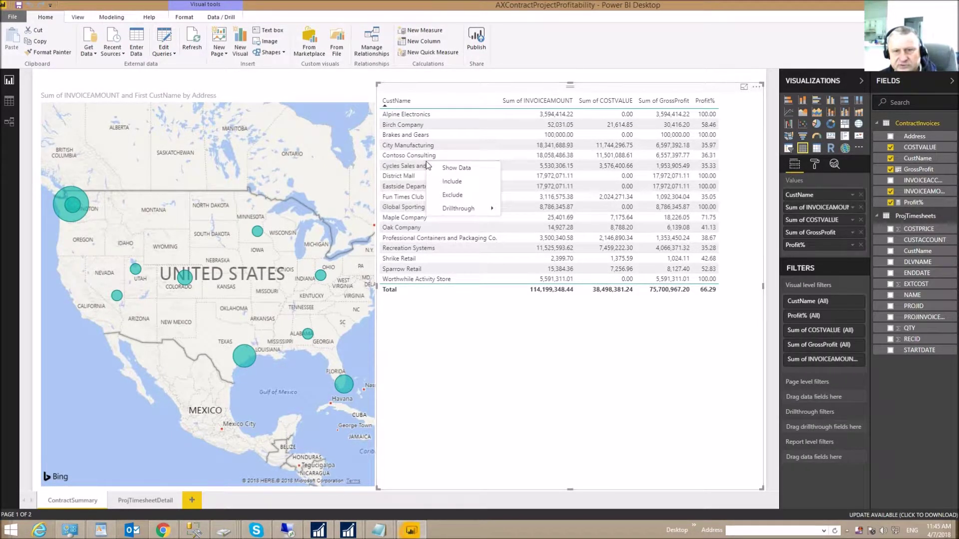
{"action": "mouse_move", "coordinate": [458, 208]}
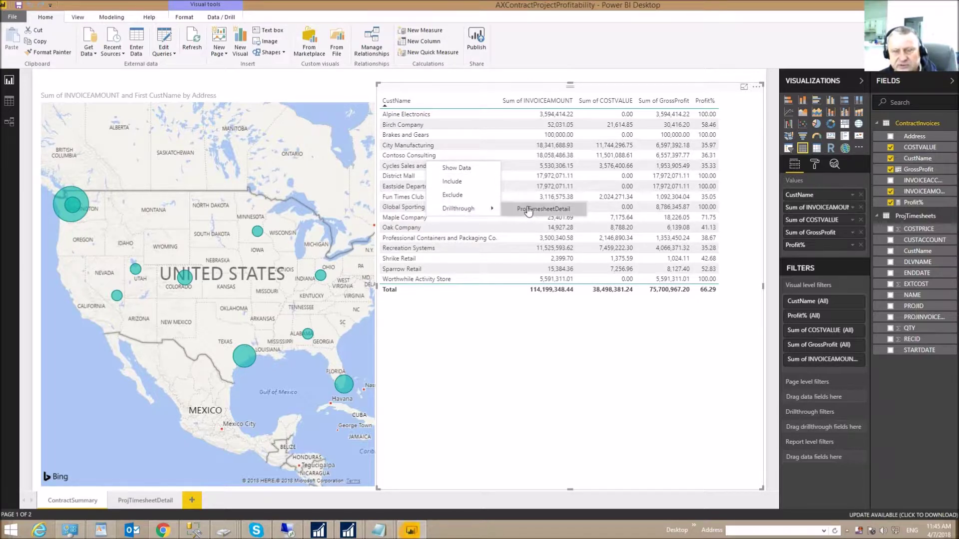
{"action": "left_click", "coordinate": [529, 210]}
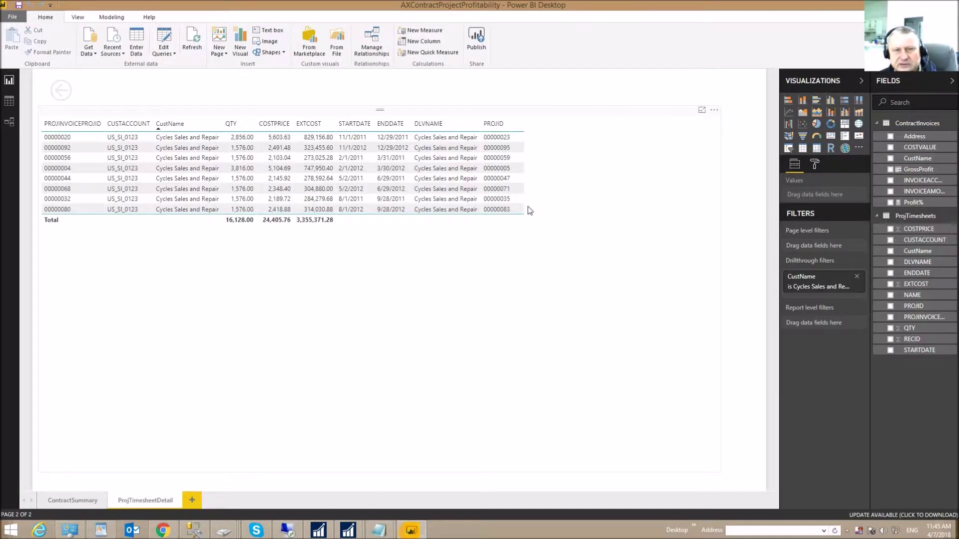